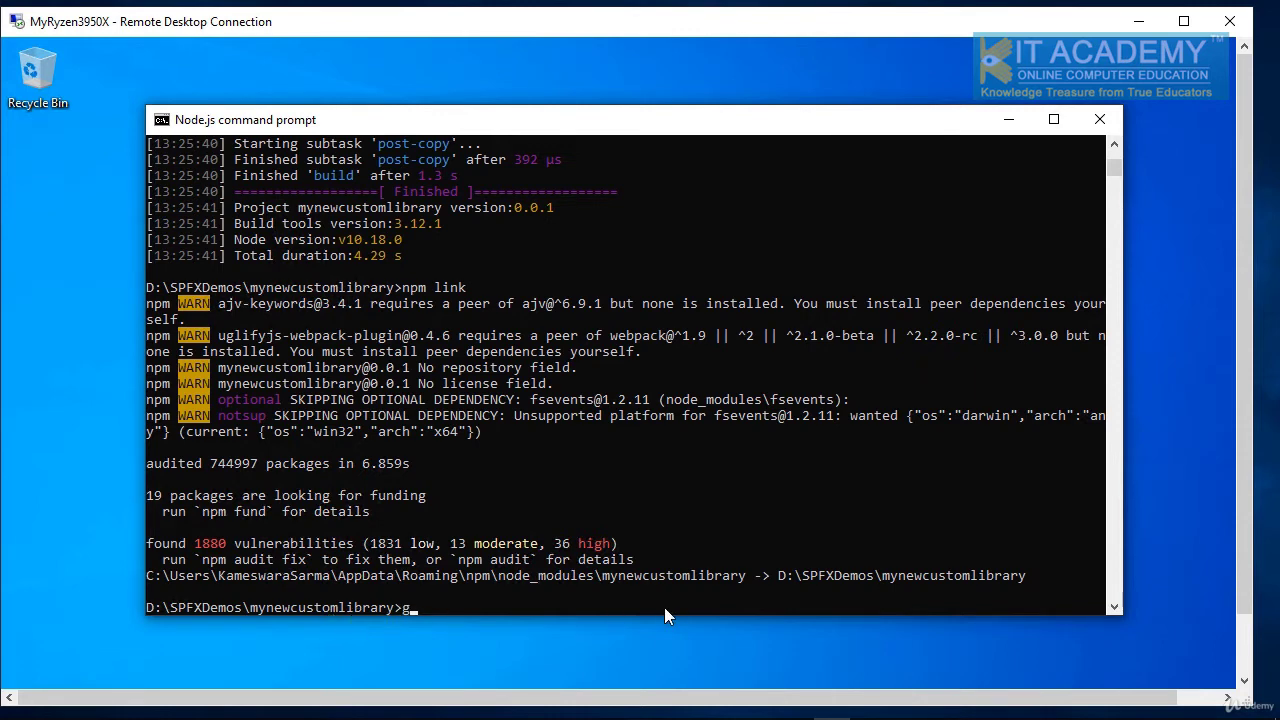
# Run gulp bundle --ship to build the mynewcustomlibrary production bundle.
pyautogui.write('bundle --ship')
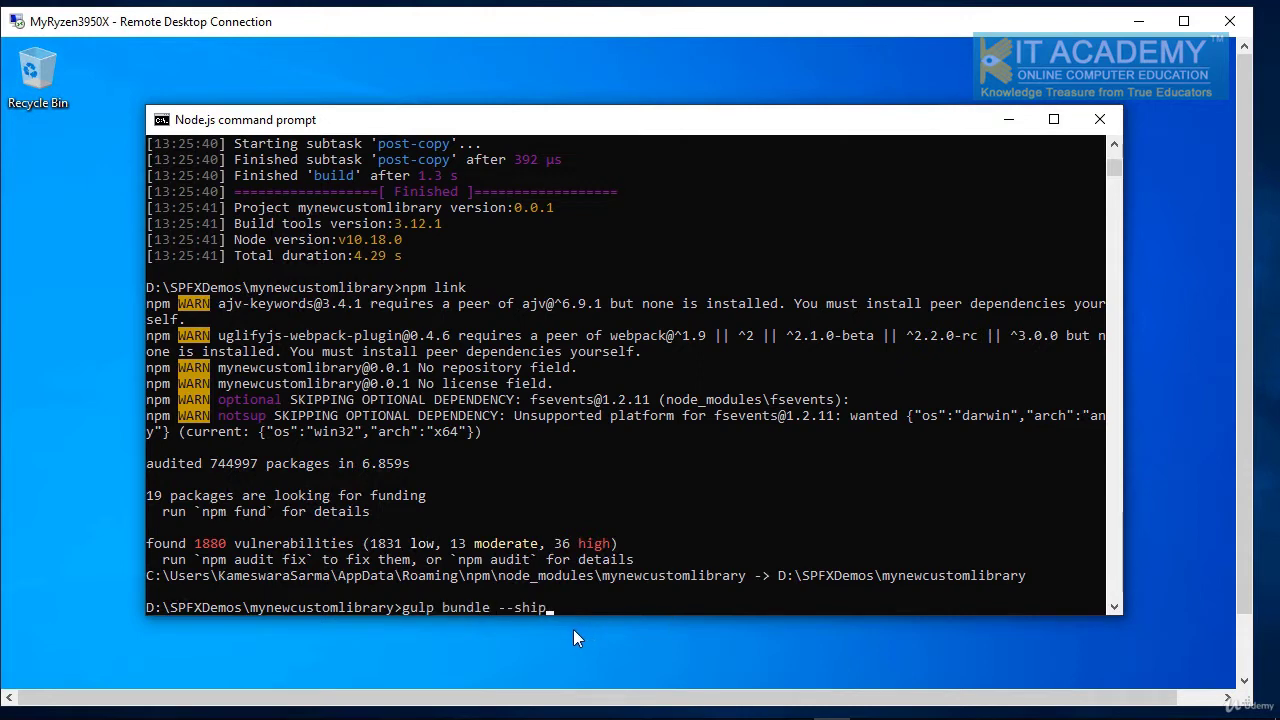
pyautogui.press('Return')
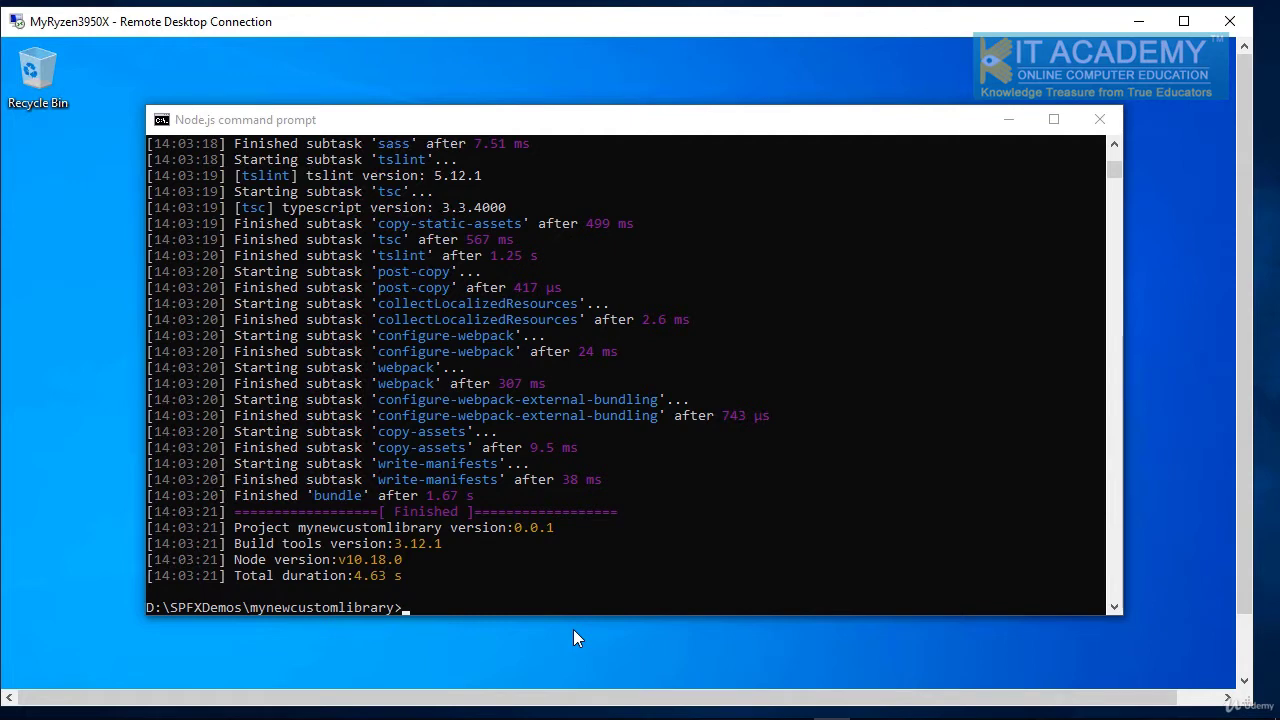
# Run gulp package-solution --ship to generate mynewcustomlibrary.sppkg.
pyautogui.click(584, 605)
pyautogui.write('gul')
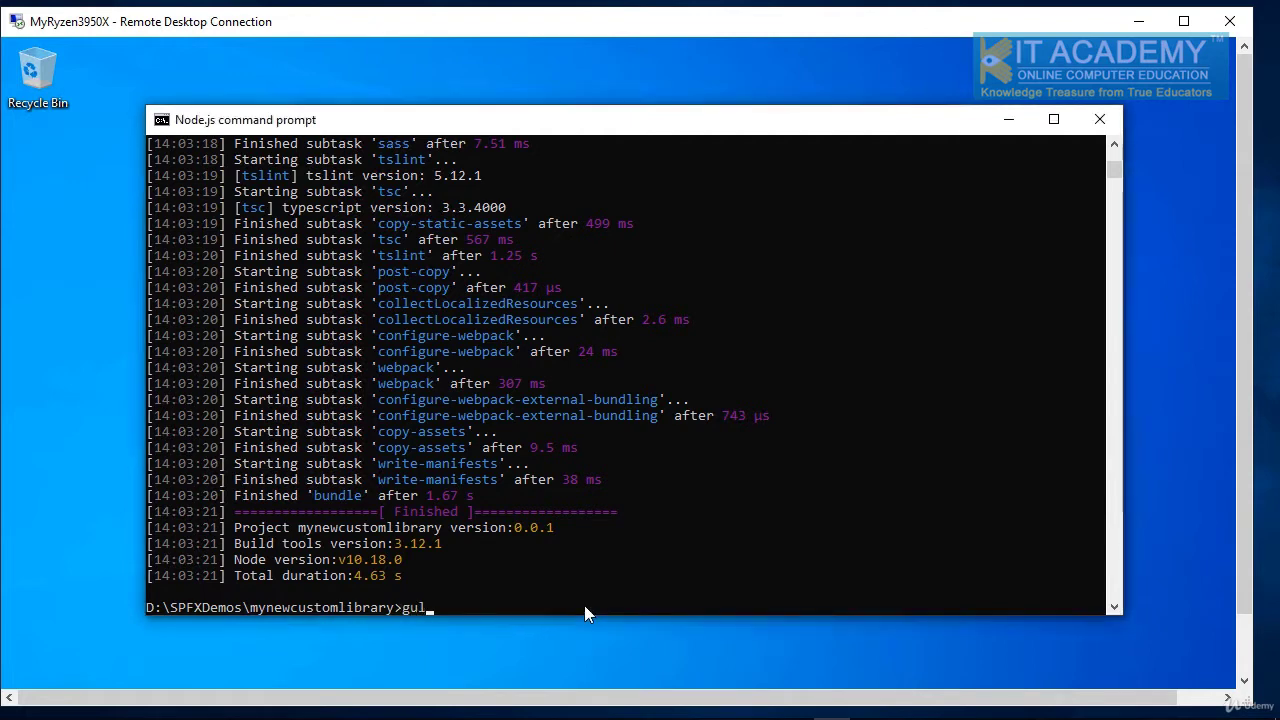
pyautogui.write('p package-sol')
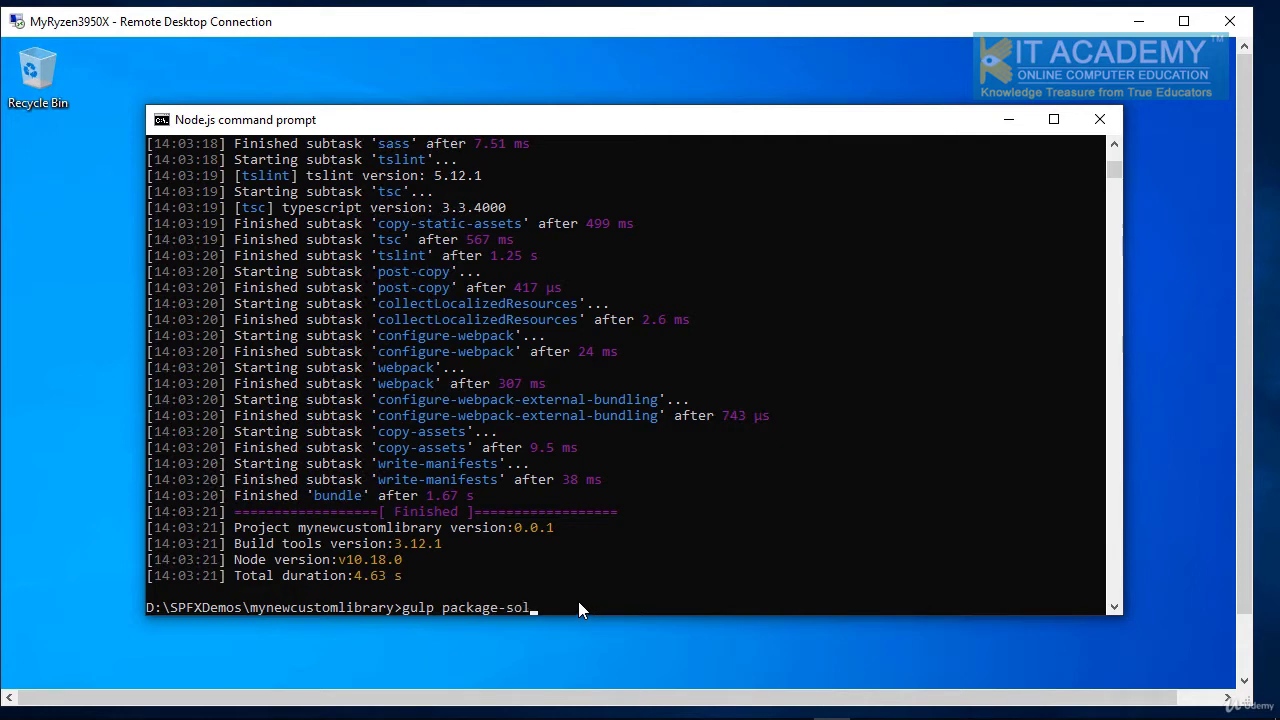
pyautogui.write('ution --ship')
pyautogui.press('Return')
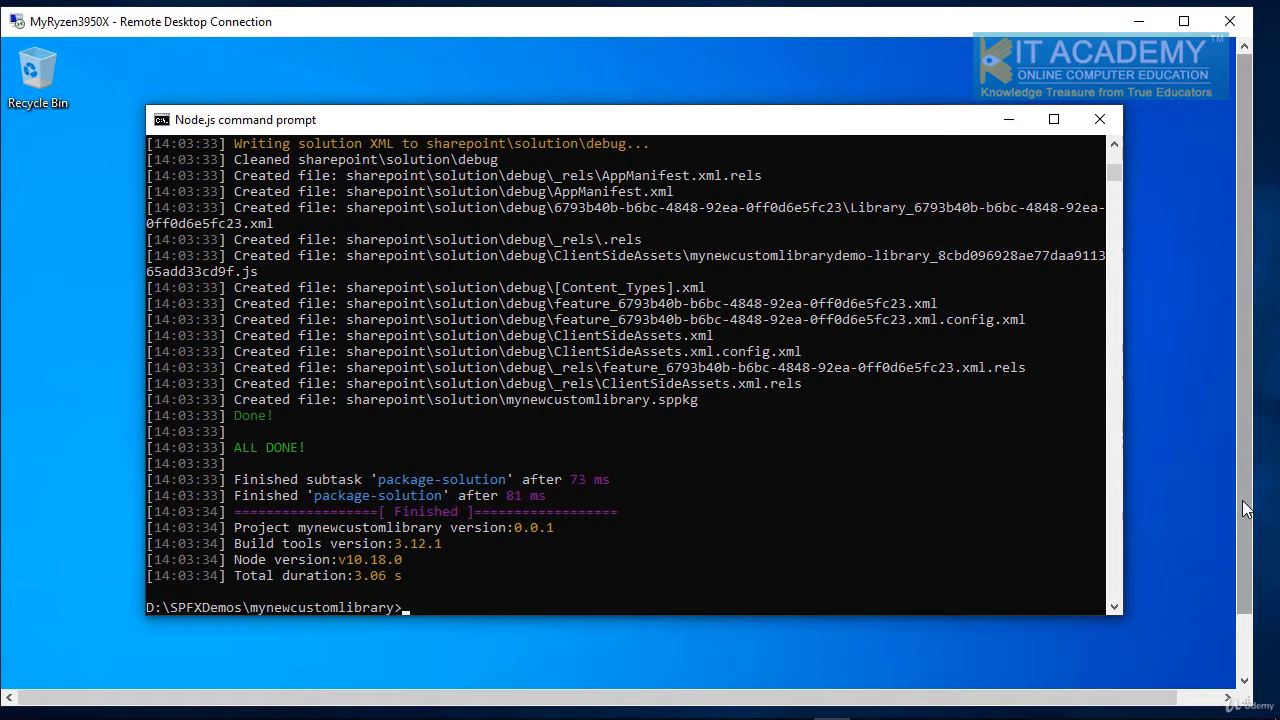
# Open a new File Explorer window on the Windows2019SSD (D:) drive.
pyautogui.scroll(-1, 1252, 506)
pyautogui.scroll(-3, 1257, 537)
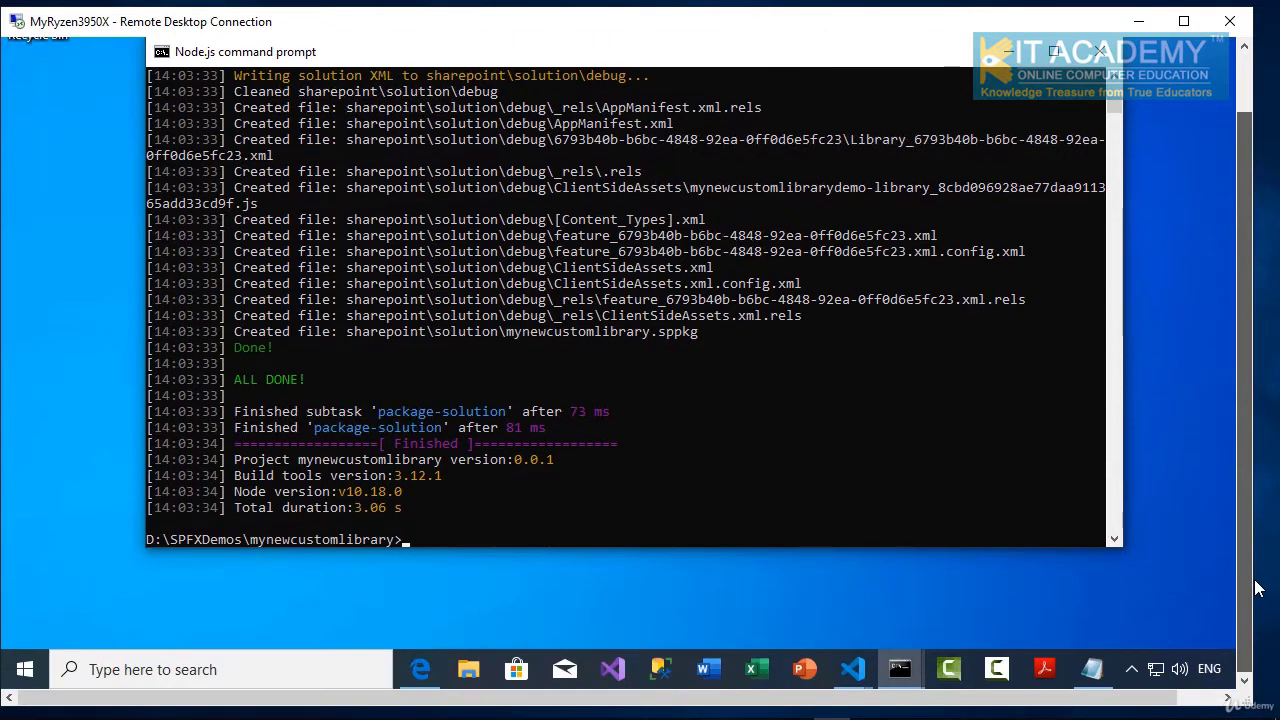
pyautogui.rightClick(467, 676)
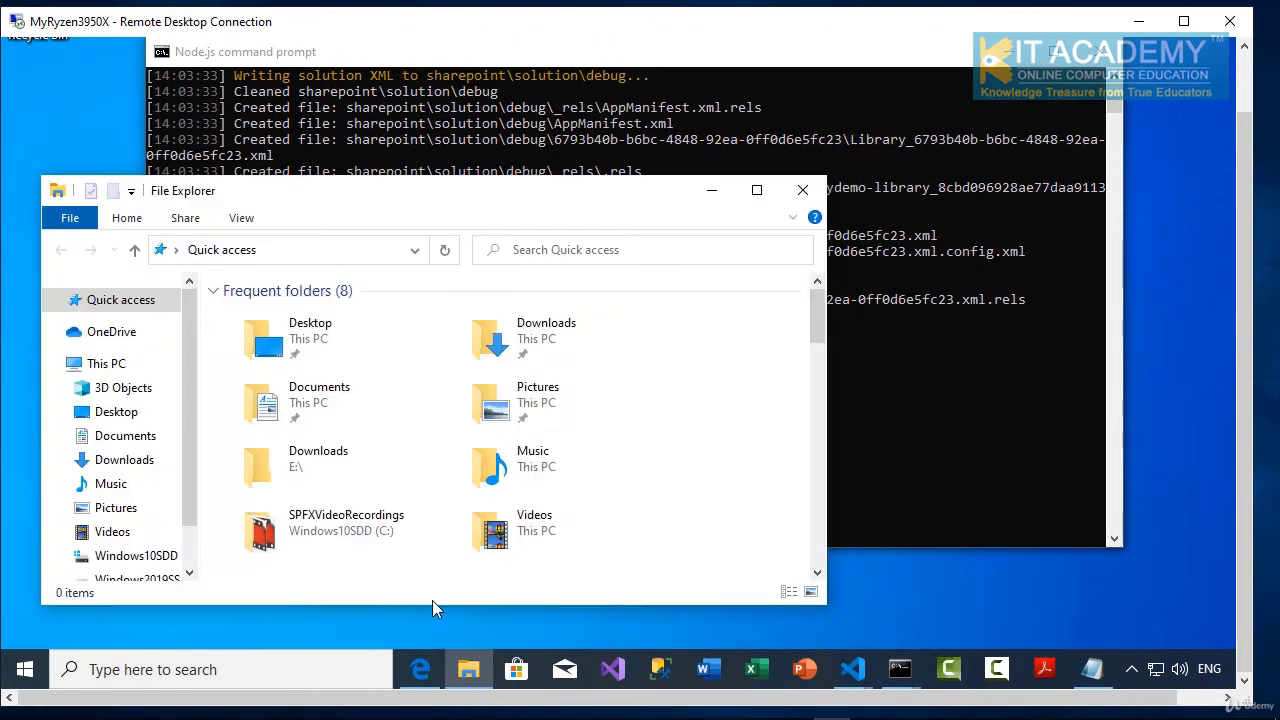
pyautogui.click(428, 599)
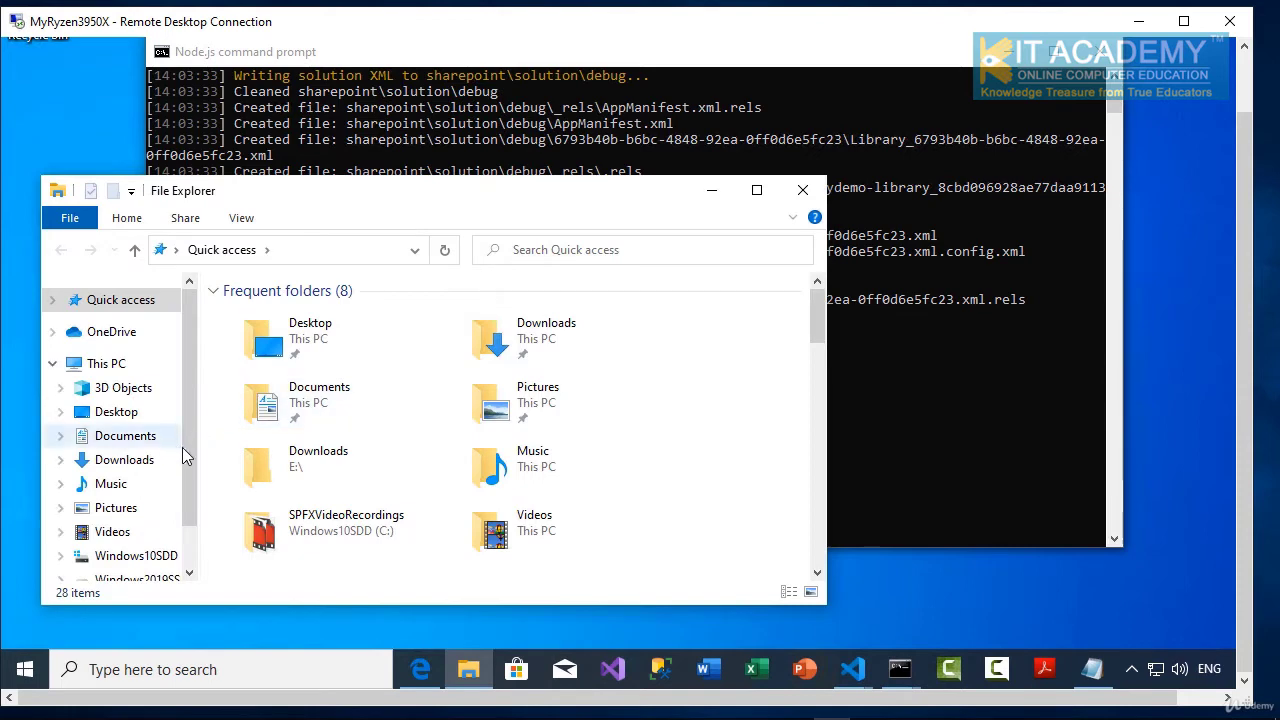
pyautogui.scroll(-2, 185, 450)
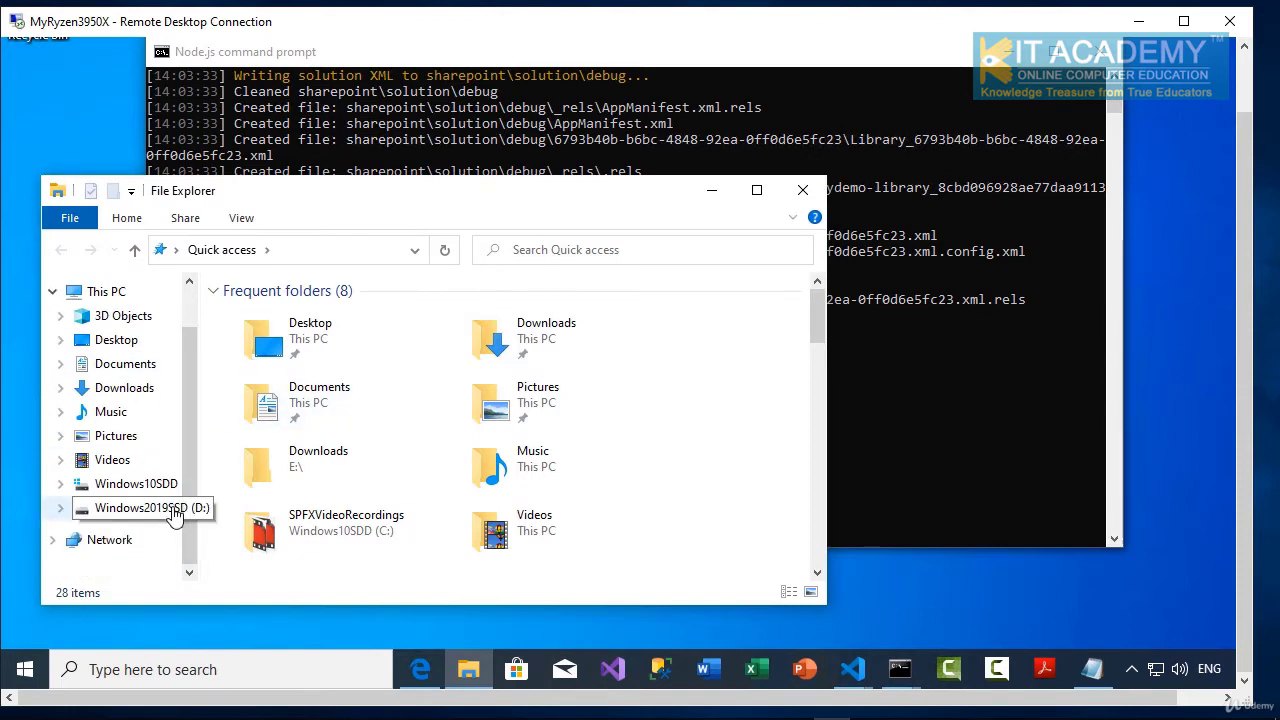
pyautogui.click(175, 513)
pyautogui.moveTo(503, 203); pyautogui.dragTo(833, 234)
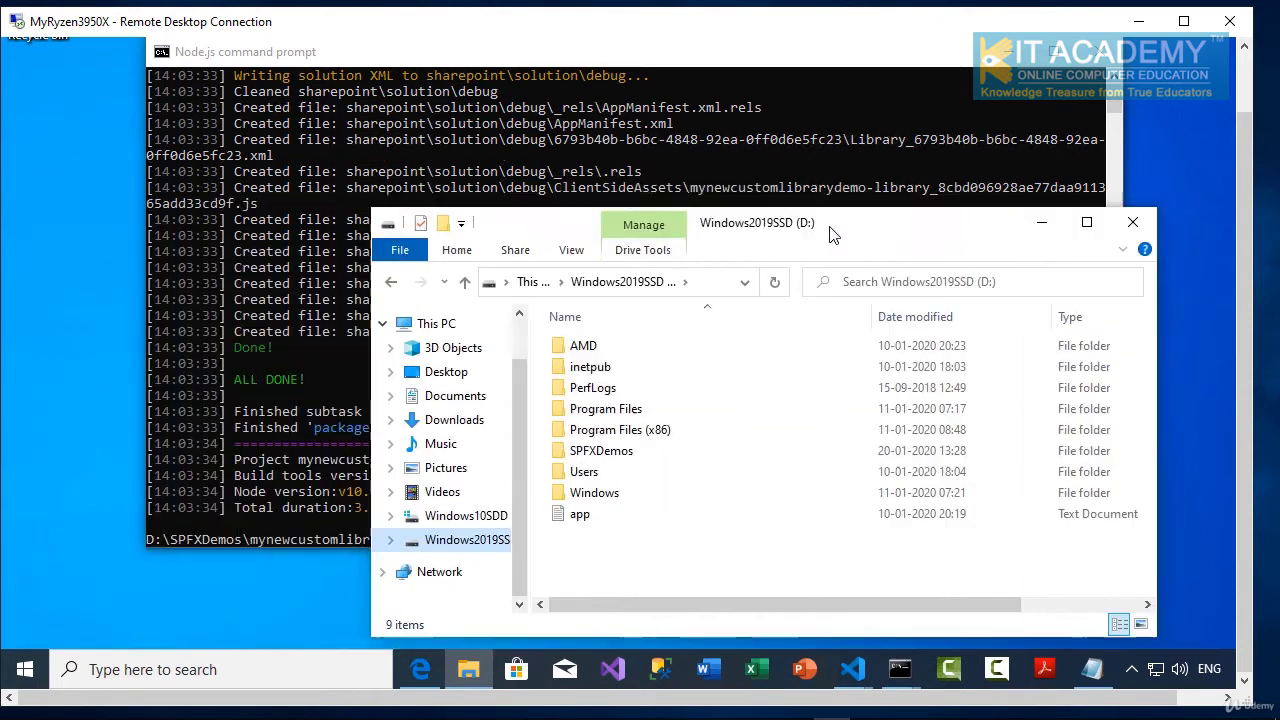
# Navigate to SPFXDemos\mynewcustomlibrary\sharepoint\solution to show mynewcustomlibrary.sppkg.
pyautogui.click(743, 455)
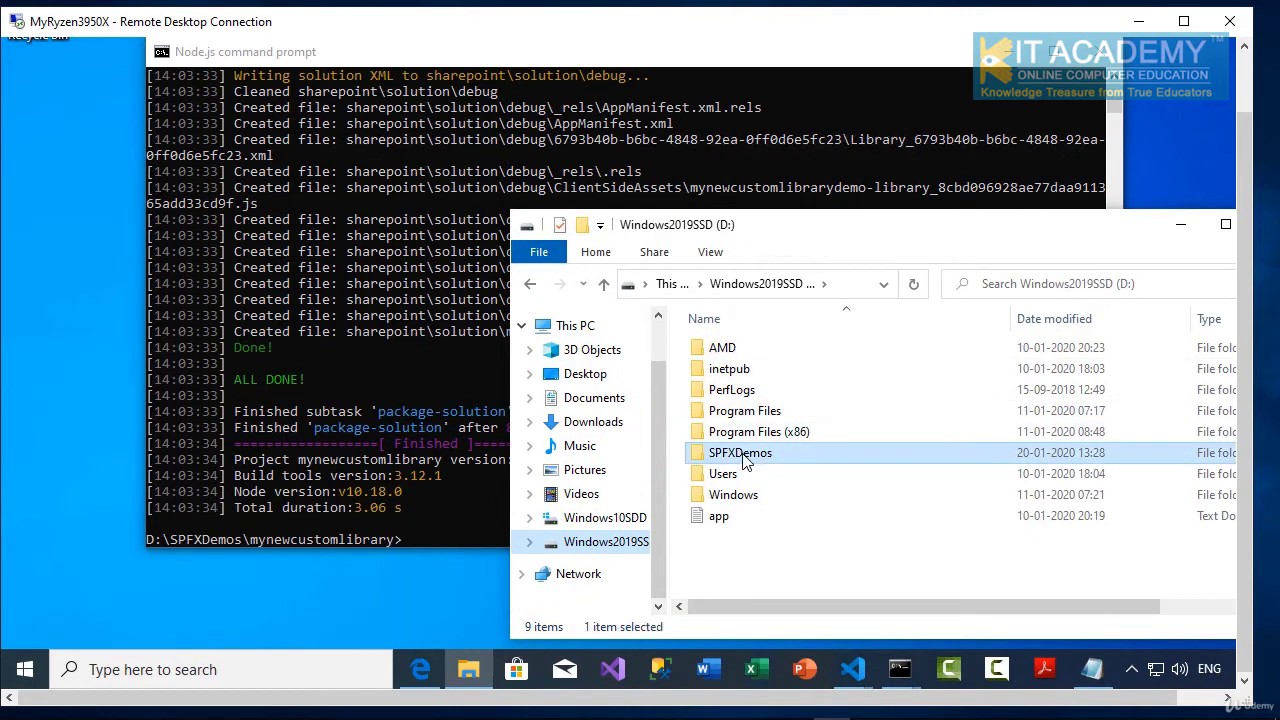
pyautogui.doubleClick(743, 455)
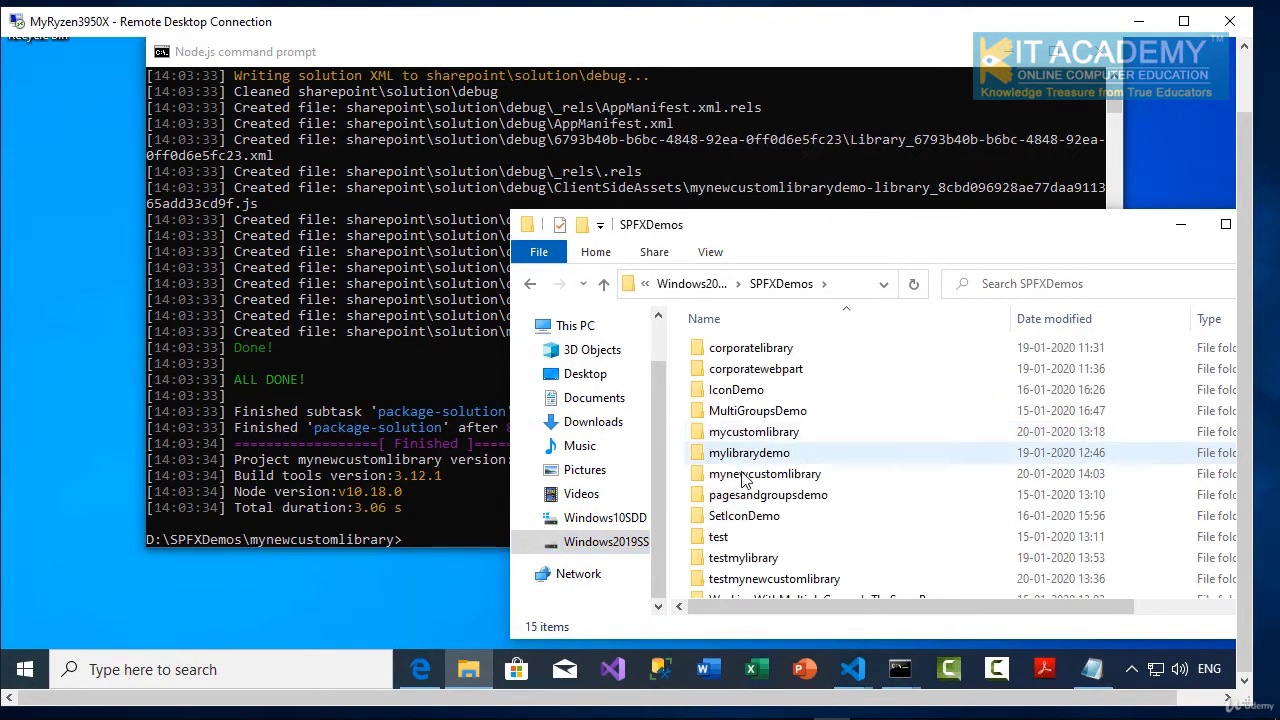
pyautogui.doubleClick(743, 476)
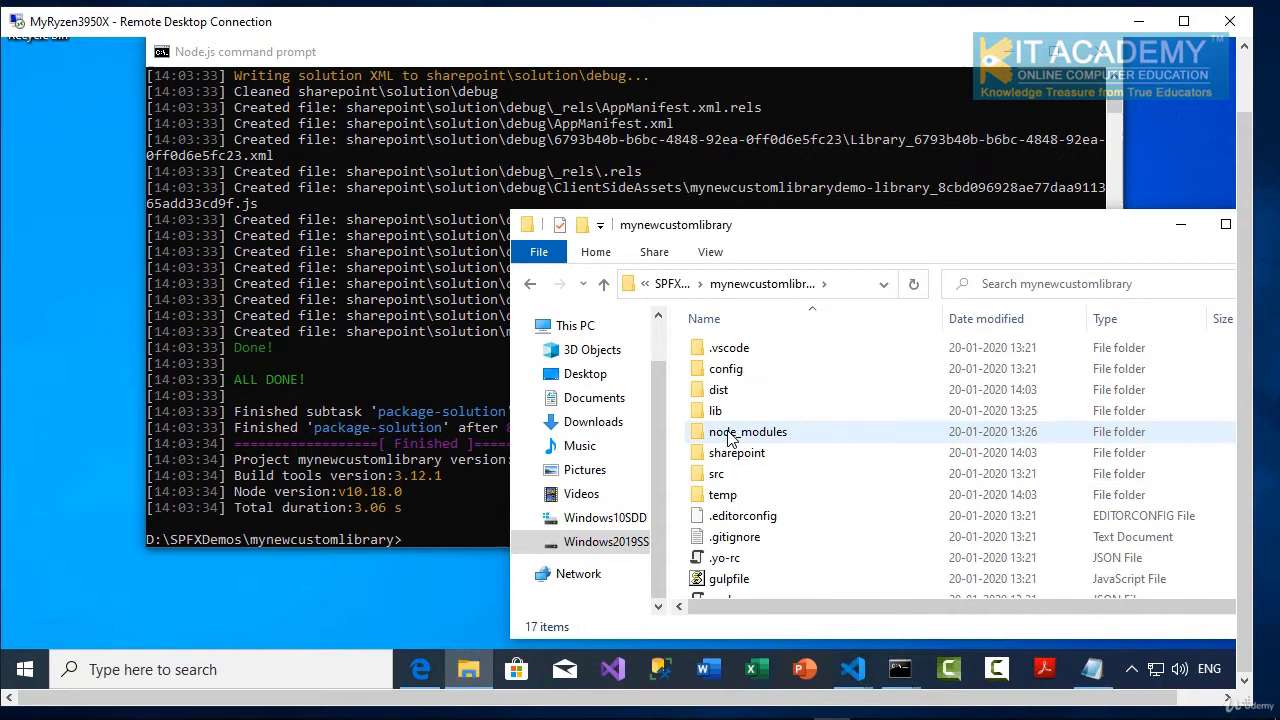
pyautogui.doubleClick(727, 456)
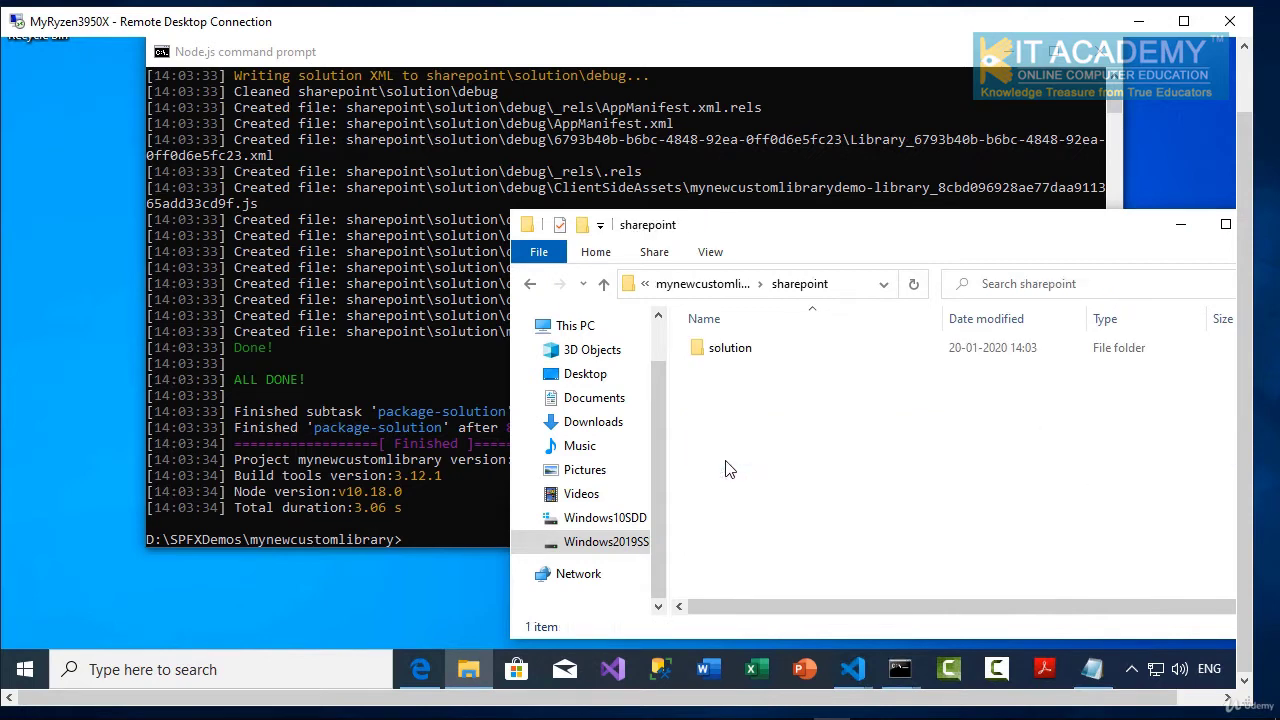
pyautogui.doubleClick(727, 350)
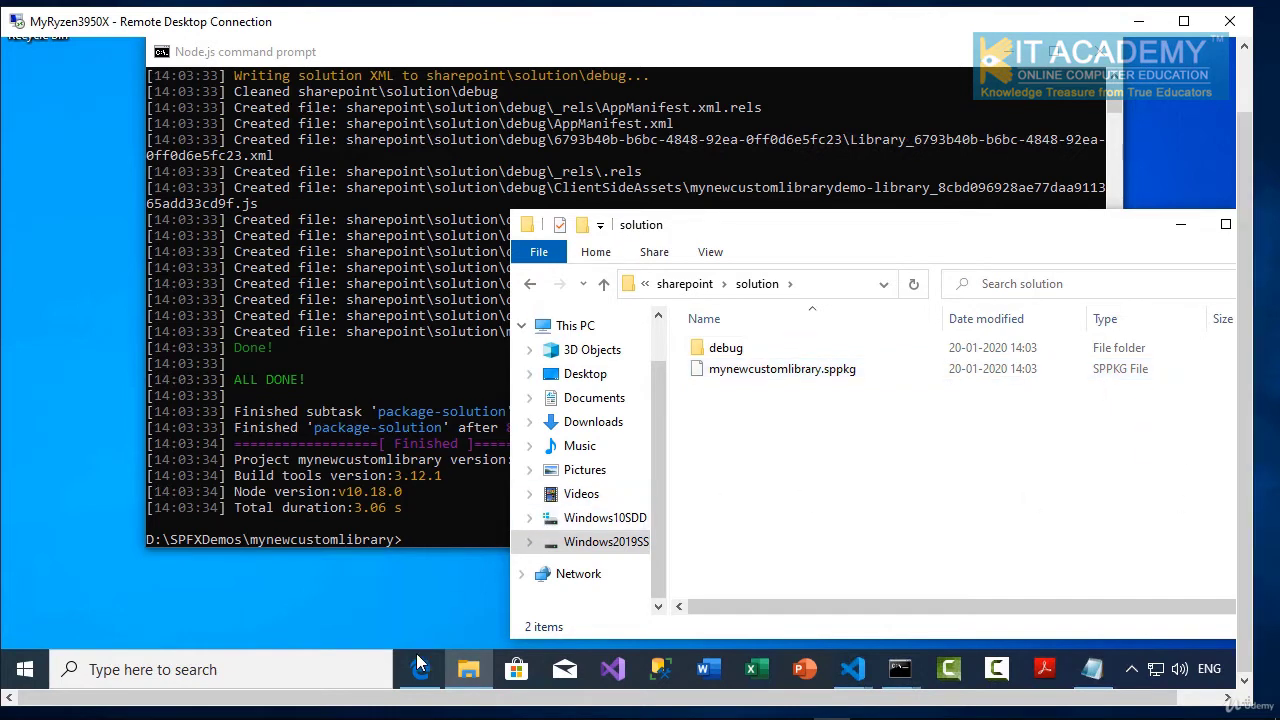
# Look over the SPFXDemos and MyNewAppCatalog site tabs, then return to the admin center.
pyautogui.moveTo(418, 665)
pyautogui.click(410, 524)
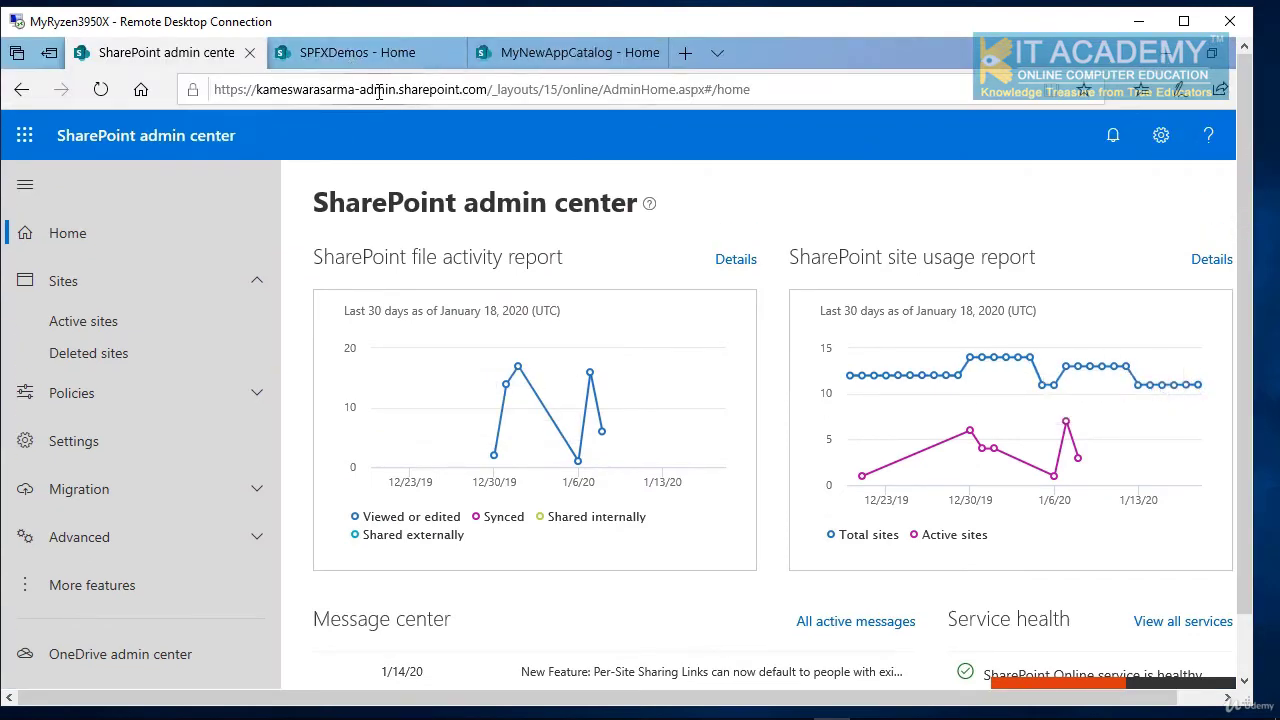
pyautogui.click(372, 52)
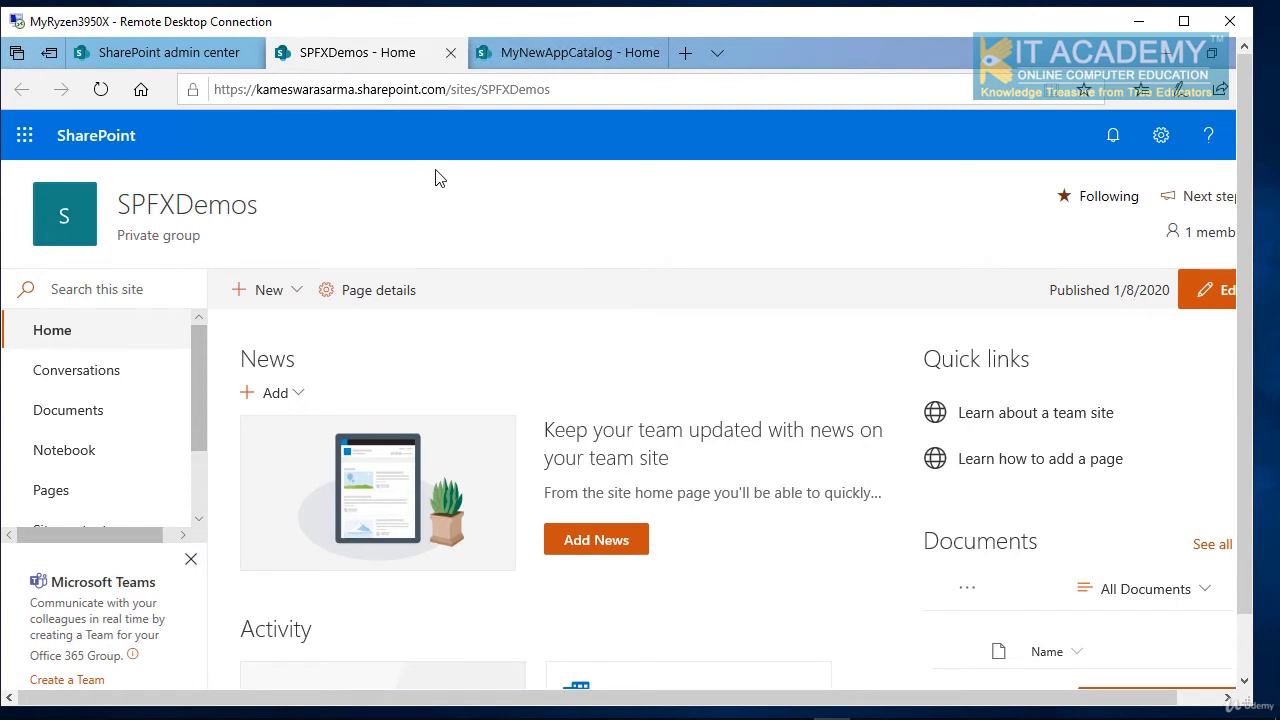
pyautogui.click(521, 61)
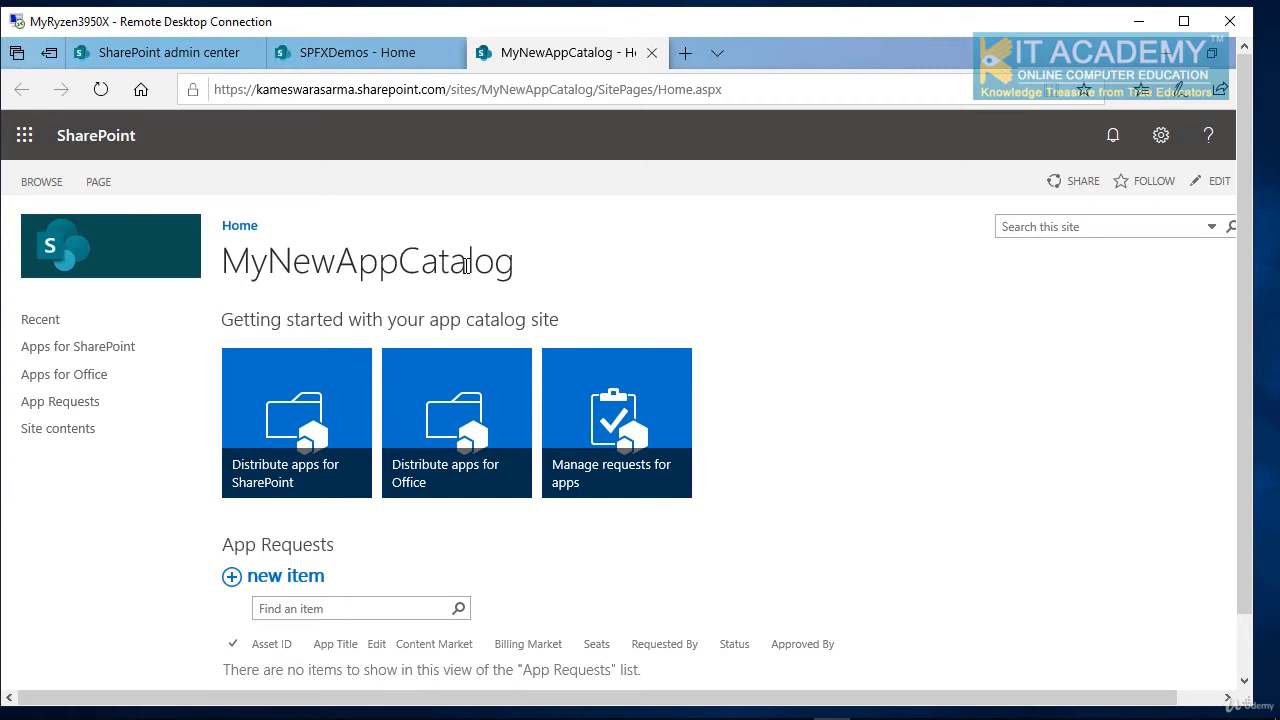
pyautogui.click(178, 56)
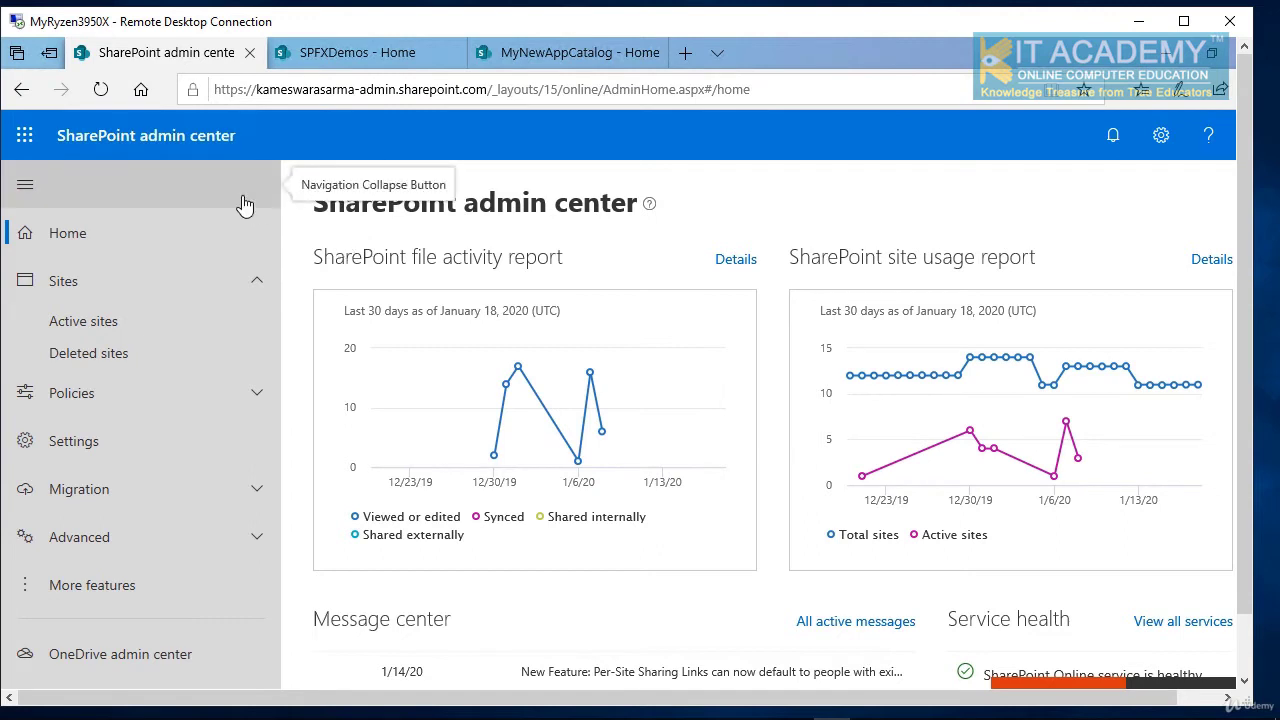
# List Sites > Active sites, check MyNewAppCatalog, and end on the SPFXDemos home.
pyautogui.click(76, 286)
pyautogui.click(77, 288)
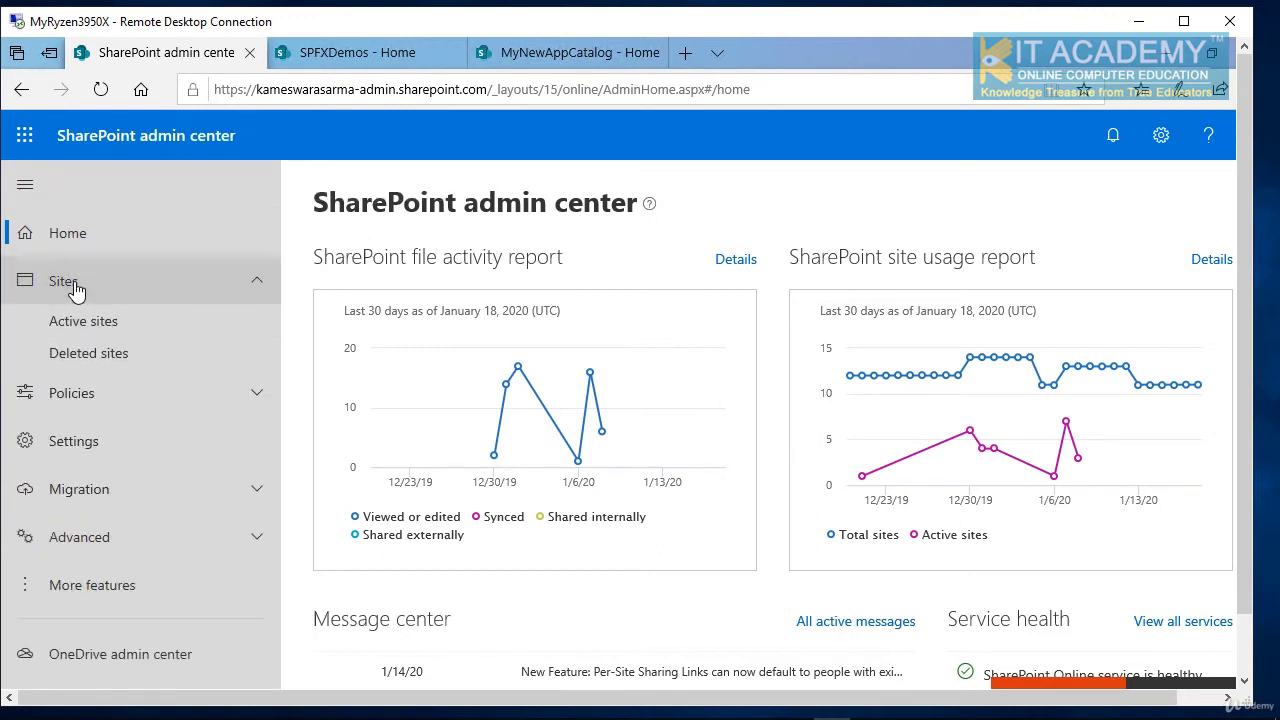
pyautogui.click(77, 321)
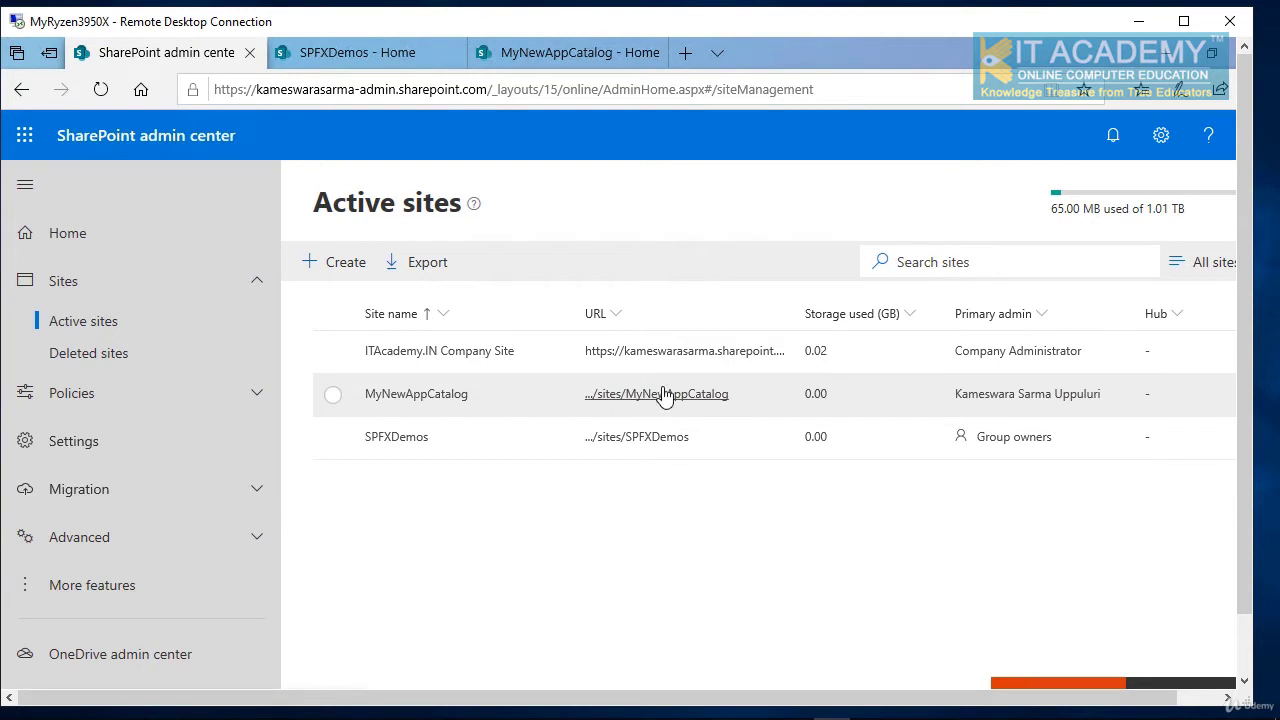
pyautogui.click(570, 55)
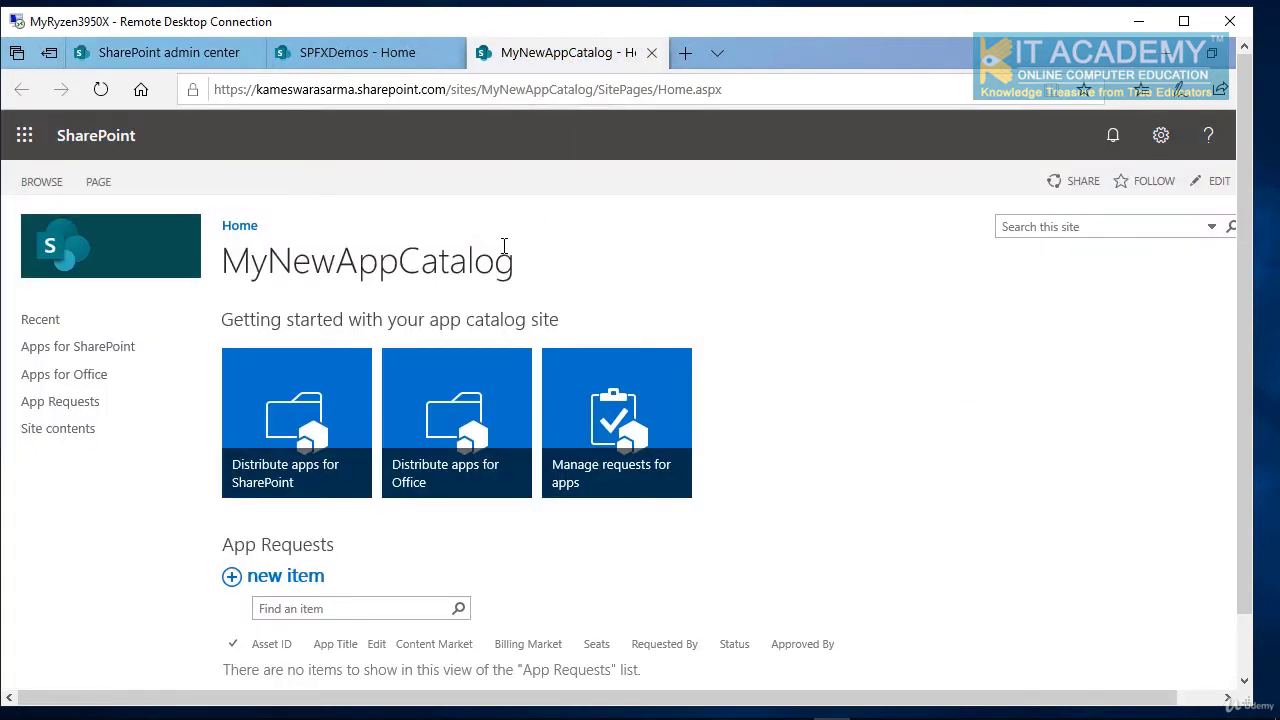
pyautogui.click(114, 58)
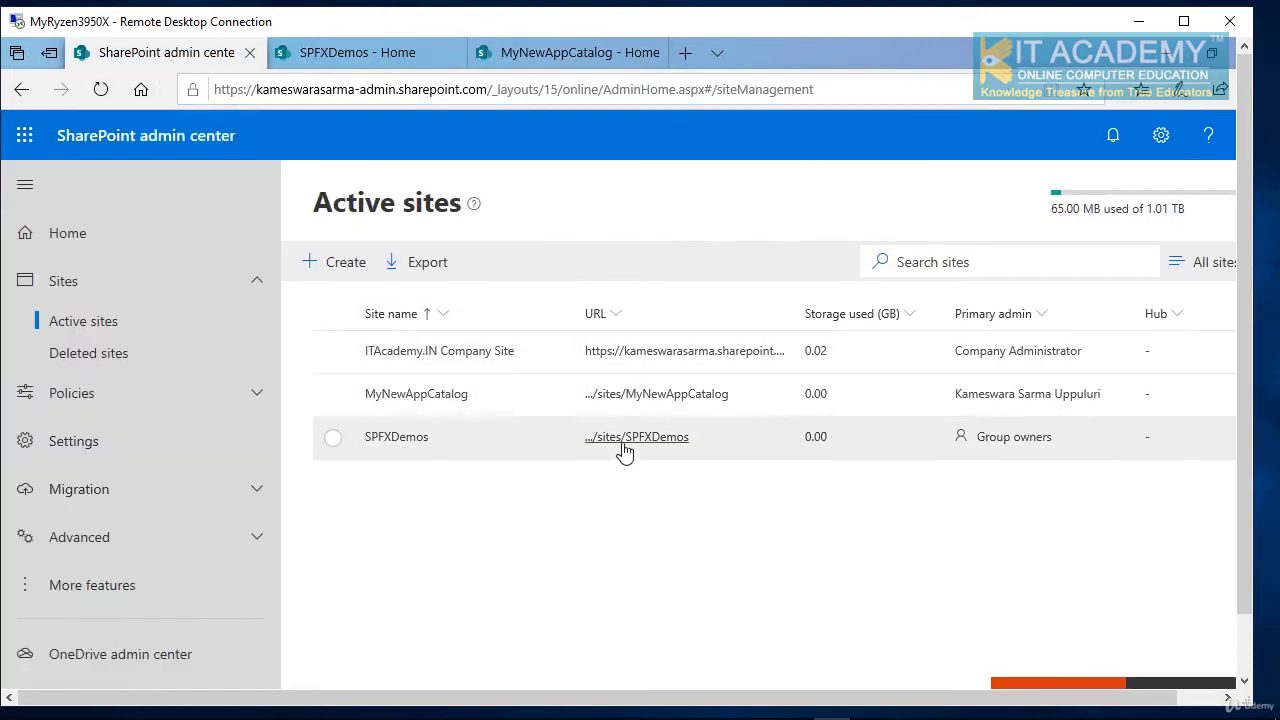
pyautogui.click(373, 60)
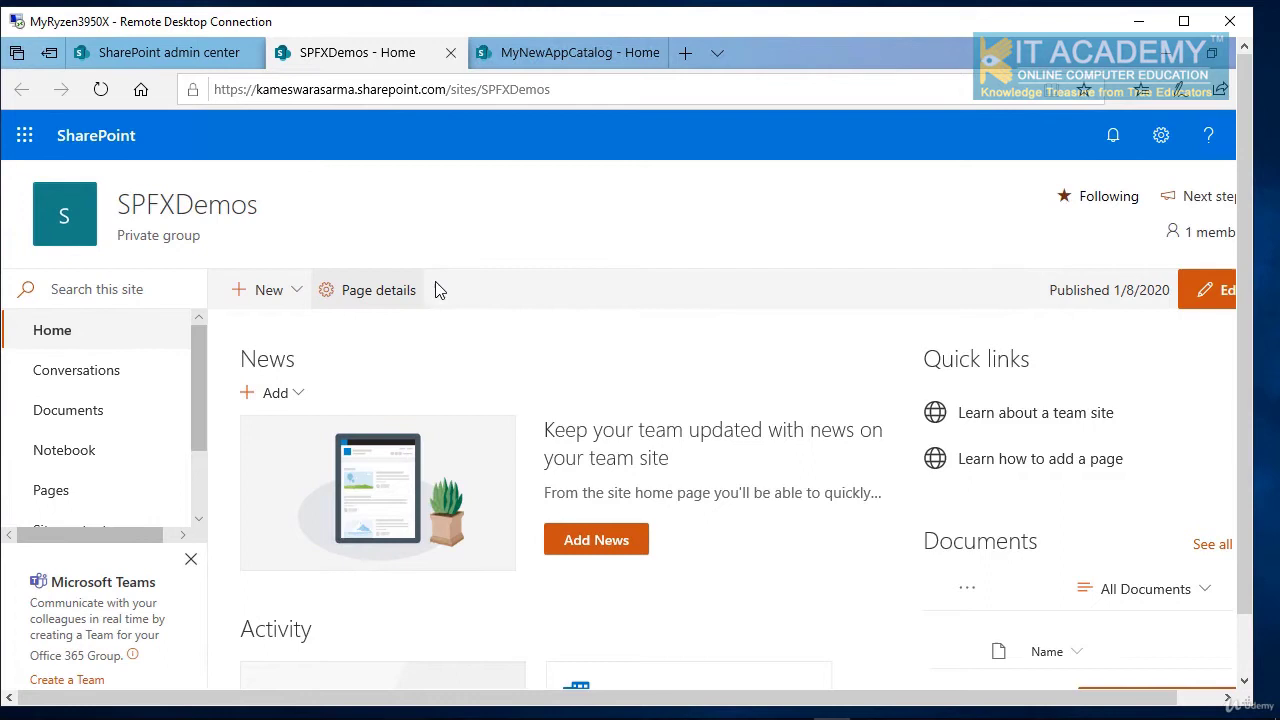
# Upload mynewcustomlibrary.sppkg from sharepoint\solution into MyNewAppCatalog's Apps for SharePoint list.
pyautogui.click(551, 60)
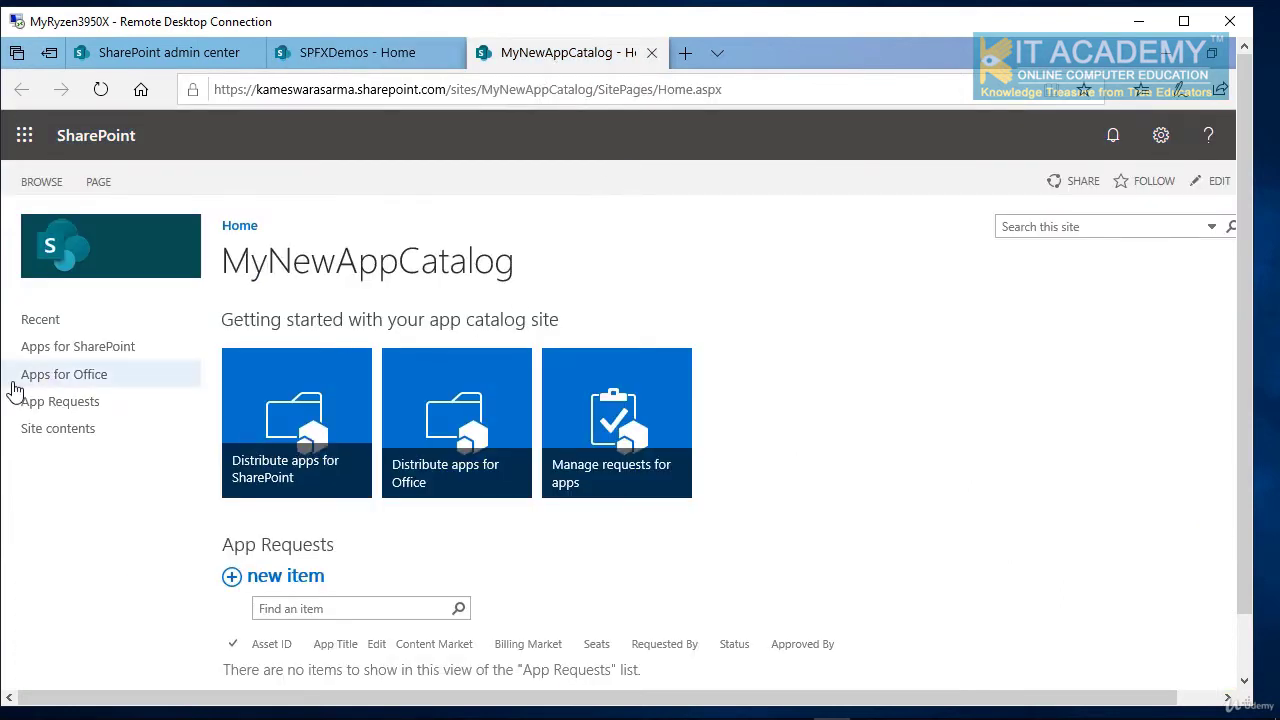
pyautogui.click(55, 348)
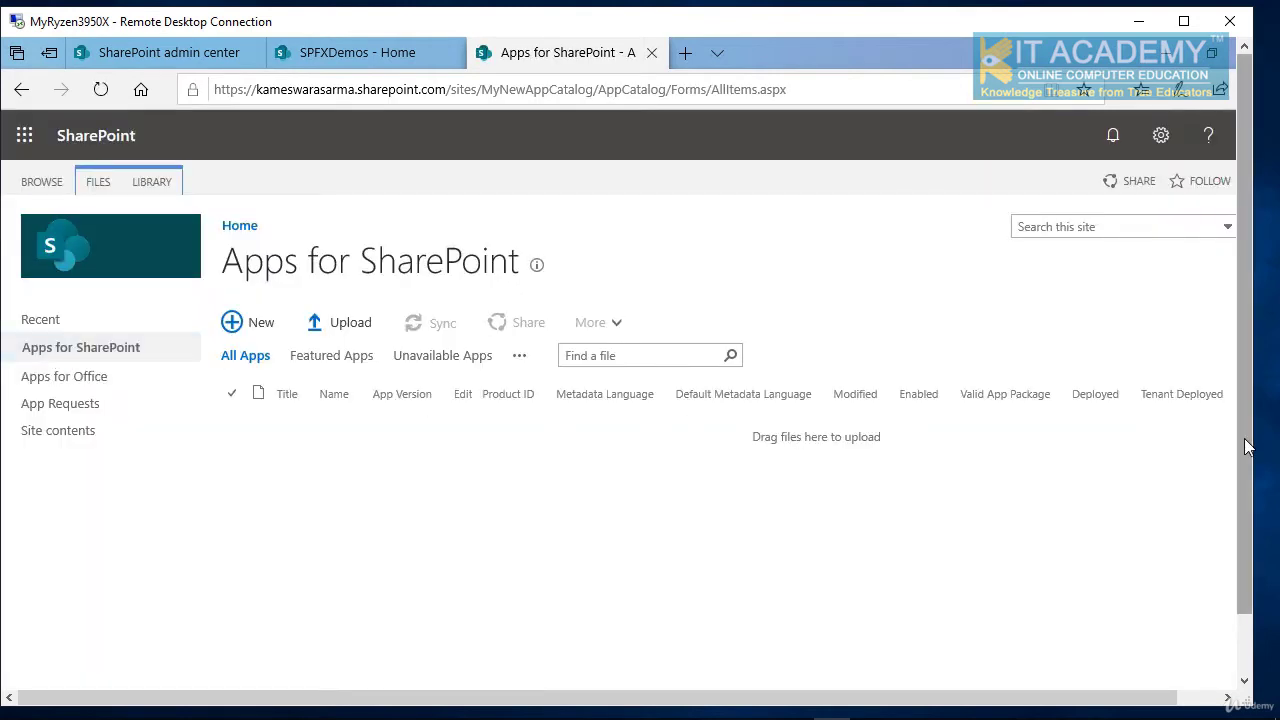
pyautogui.moveTo(1246, 443); pyautogui.dragTo(1246, 501)
pyautogui.click(468, 669)
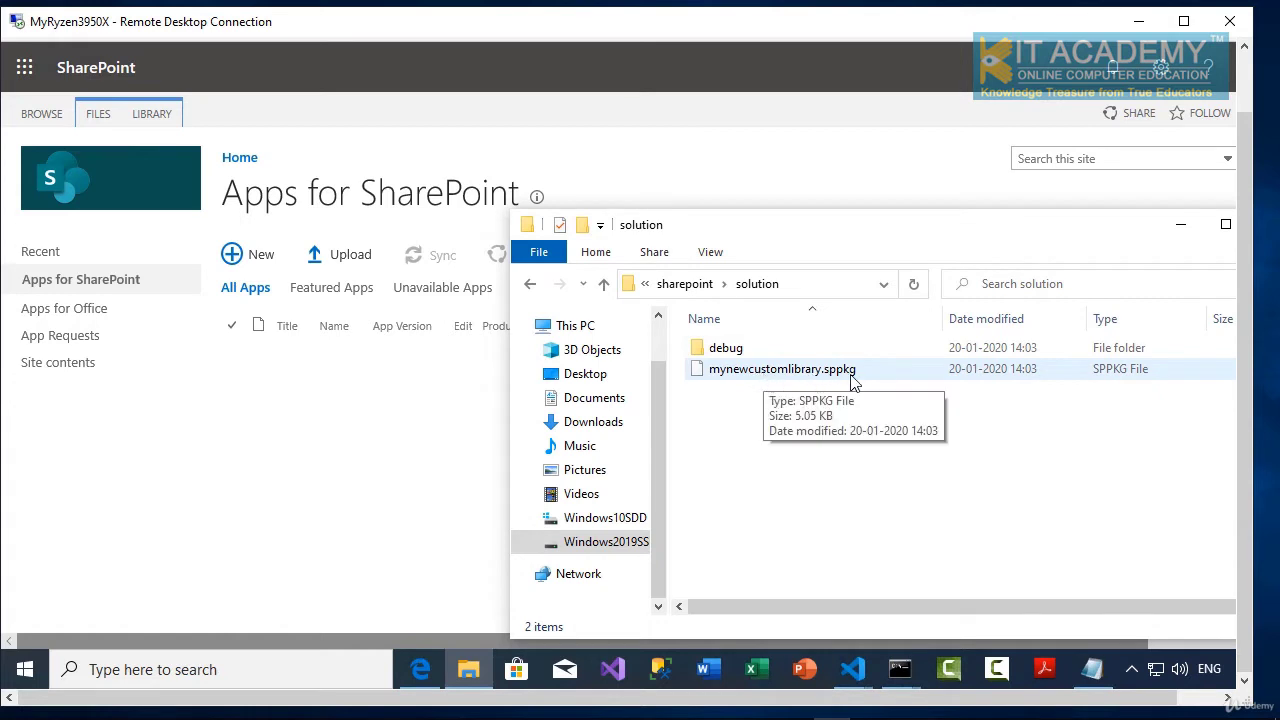
pyautogui.moveTo(850, 372); pyautogui.dragTo(378, 388)
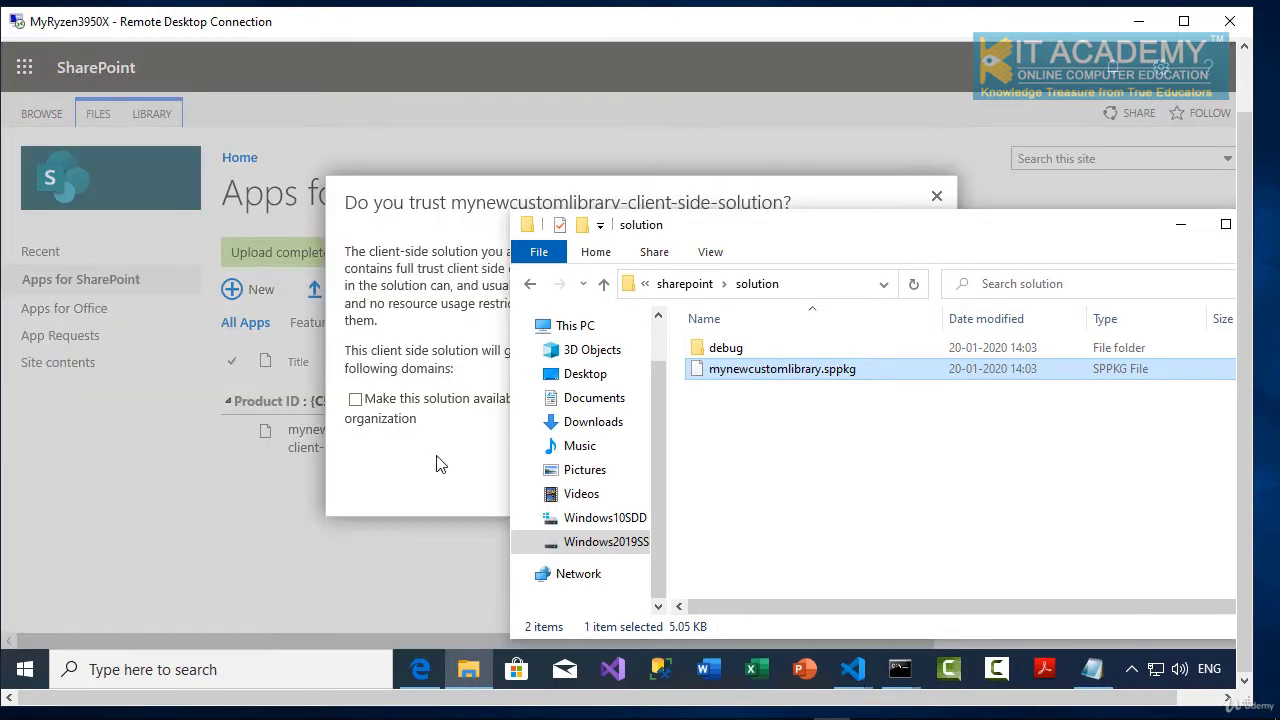
# Deploy the mynewcustomlibrary client-side solution, check its Deployed status, and exit full screen.
pyautogui.click(436, 464)
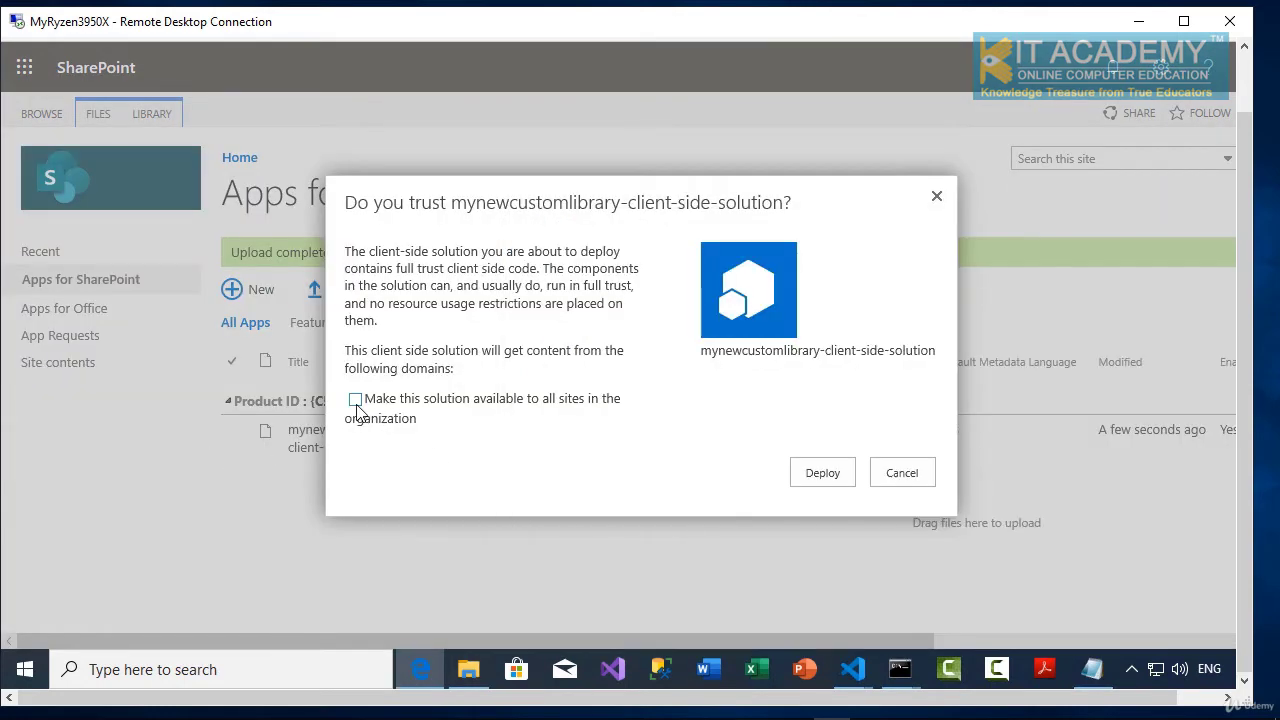
pyautogui.click(825, 476)
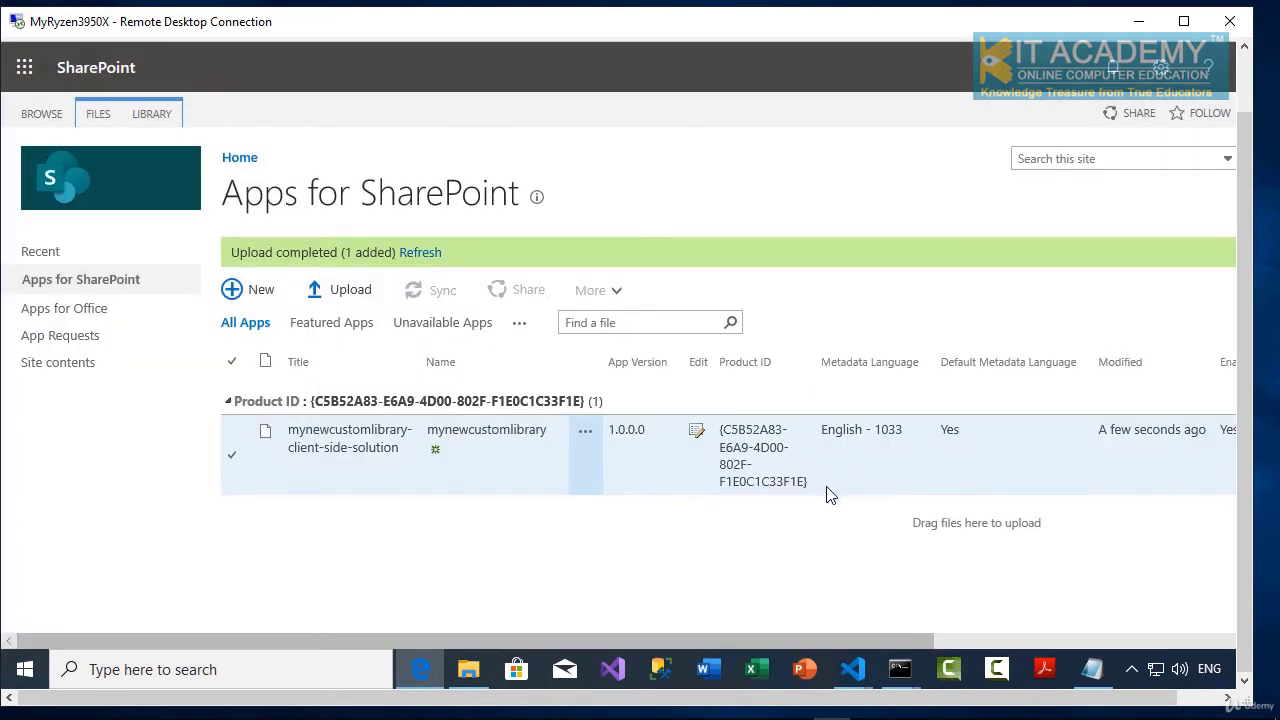
pyautogui.moveTo(912, 637); pyautogui.dragTo(1216, 633)
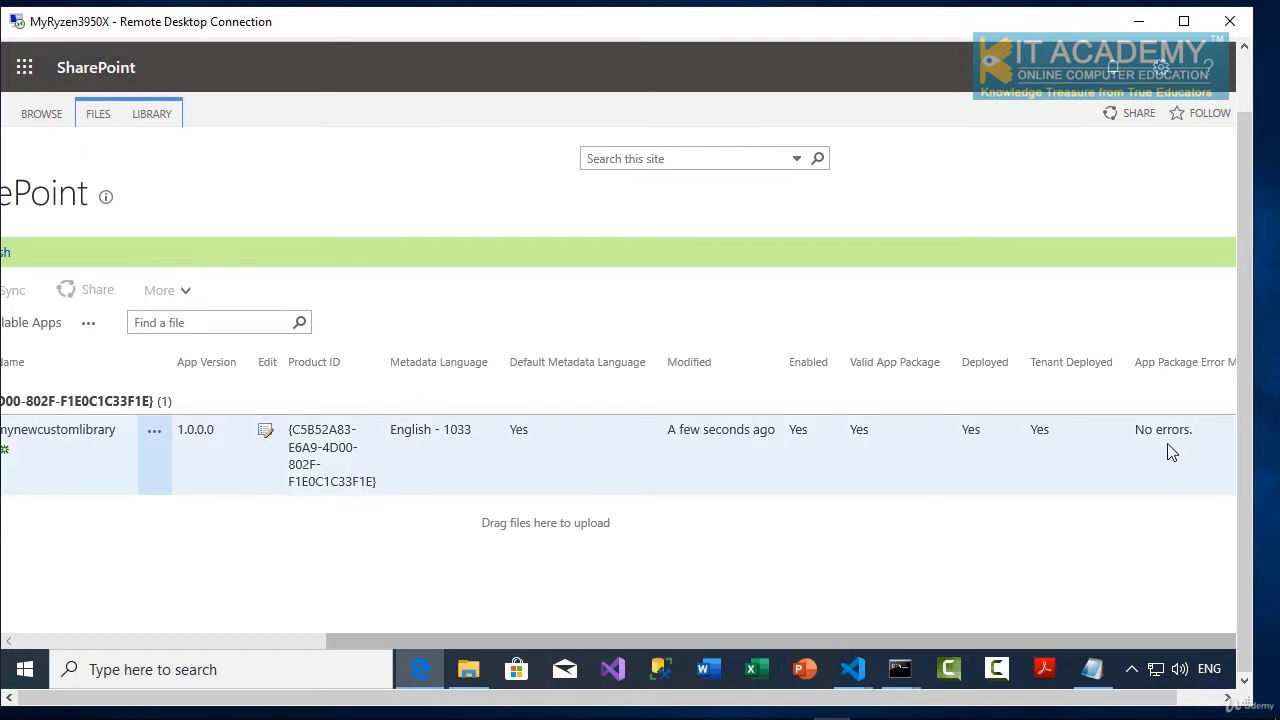
pyautogui.moveTo(1168, 641); pyautogui.dragTo(831, 640)
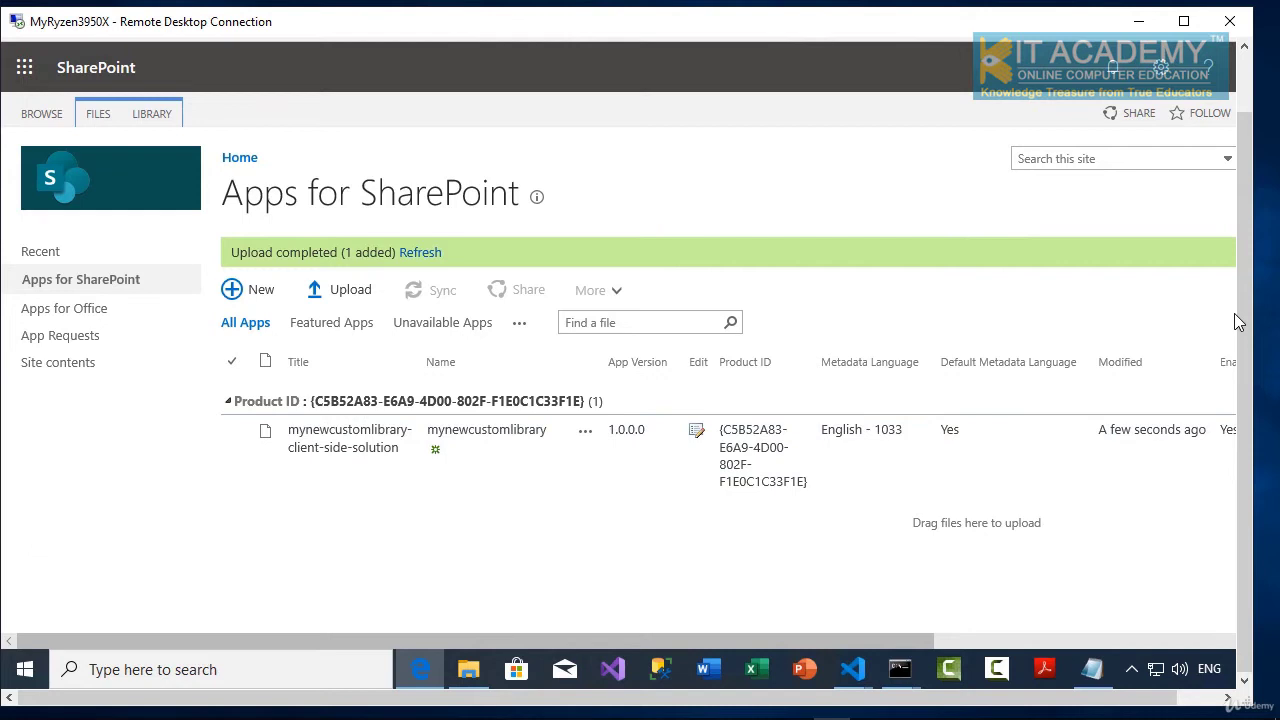
pyautogui.press('F11')
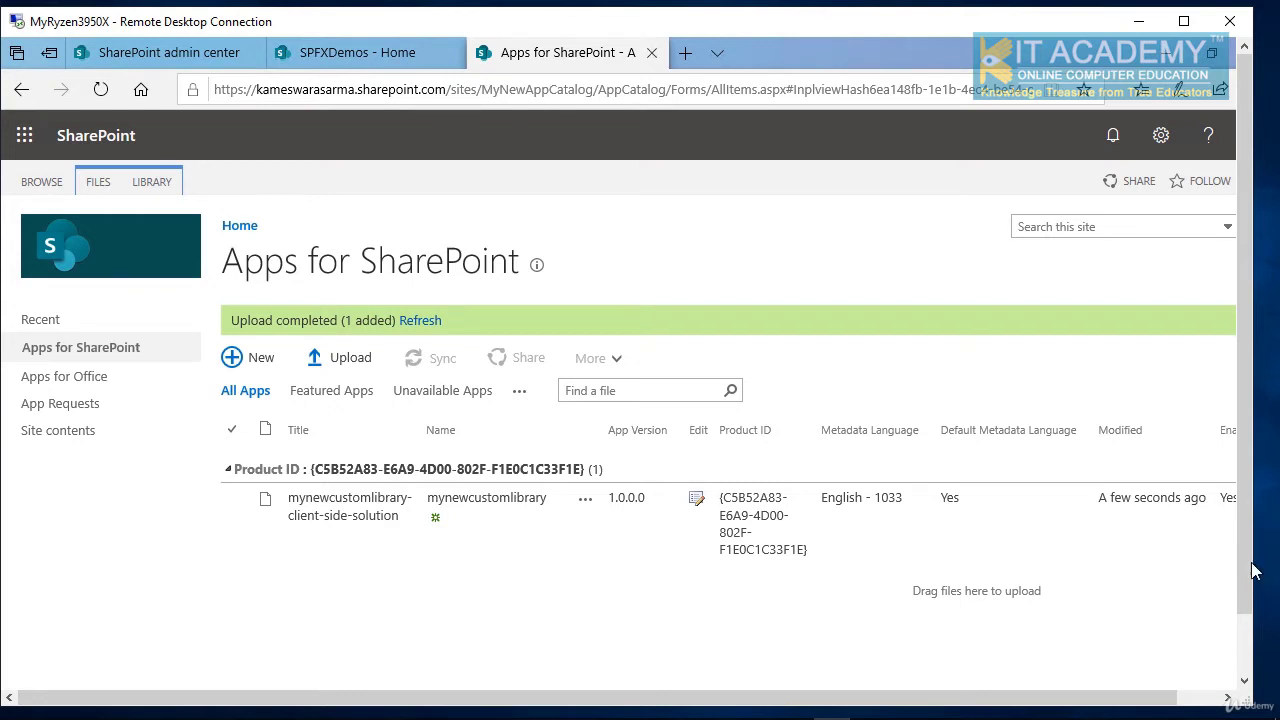
# Bring forward the second Node.js console, at D:\SPFXDemos\testmynewcustomlibrary.
pyautogui.moveTo(1245, 573); pyautogui.dragTo(1245, 641)
pyautogui.moveTo(900, 669)
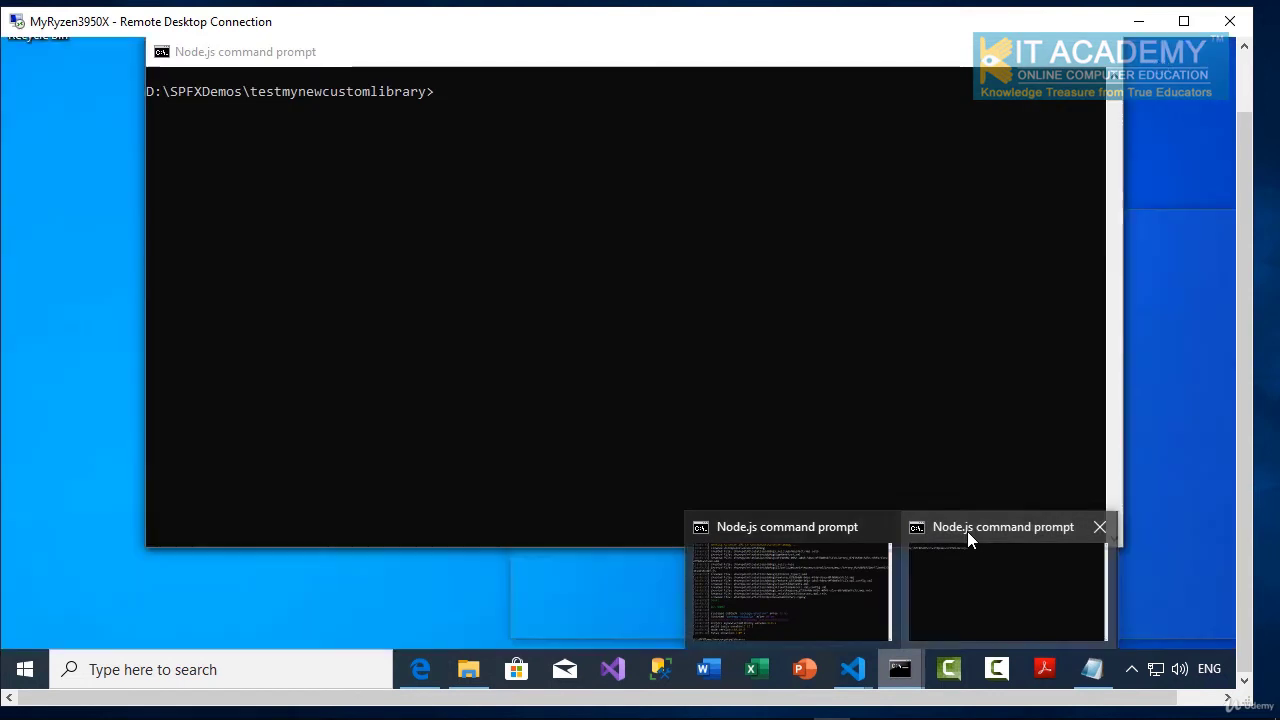
pyautogui.click(966, 533)
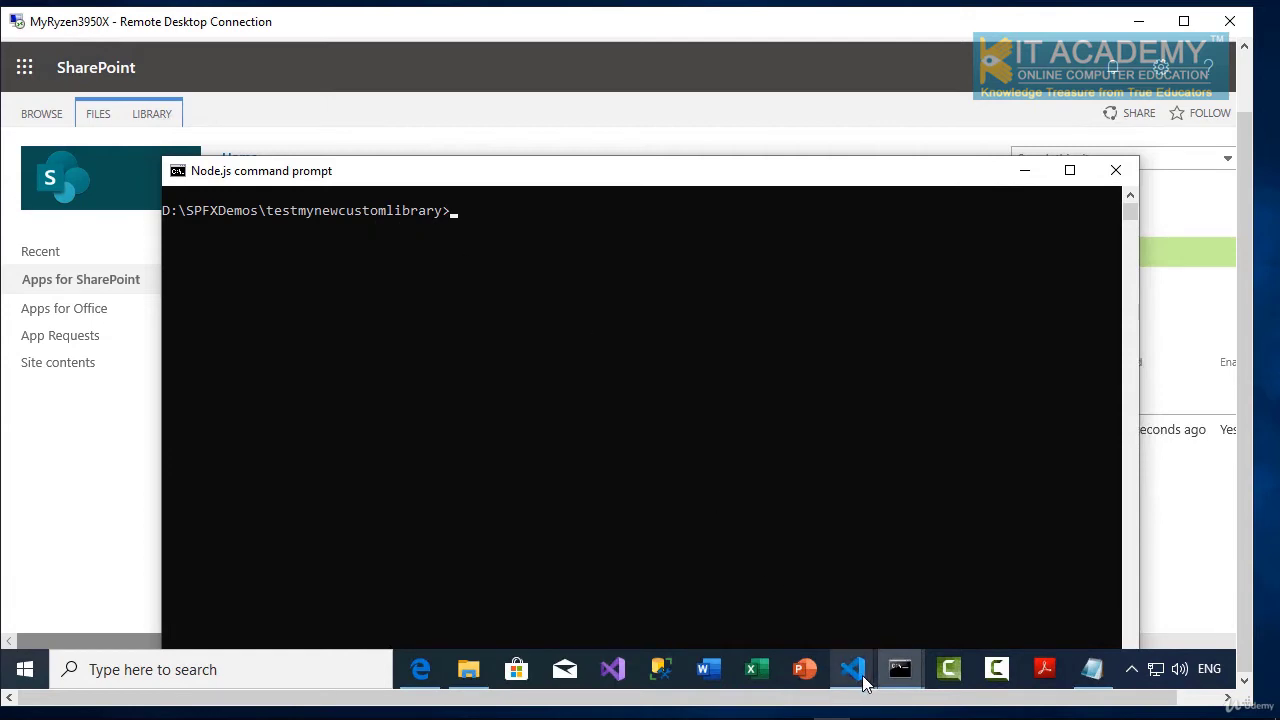
# Add "mynewcustomlibrary":"0.0.1" under dependencies in testmynewcustomlibrary's package.json.
pyautogui.moveTo(863, 678)
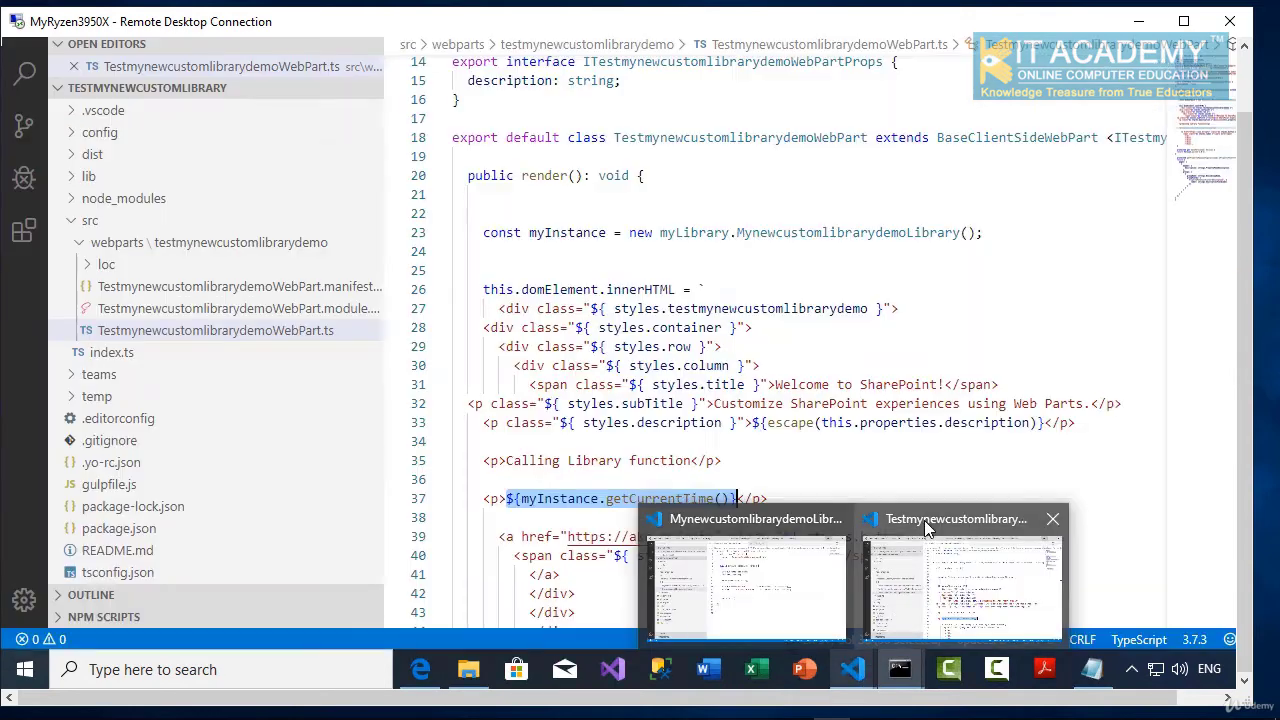
pyautogui.click(880, 632)
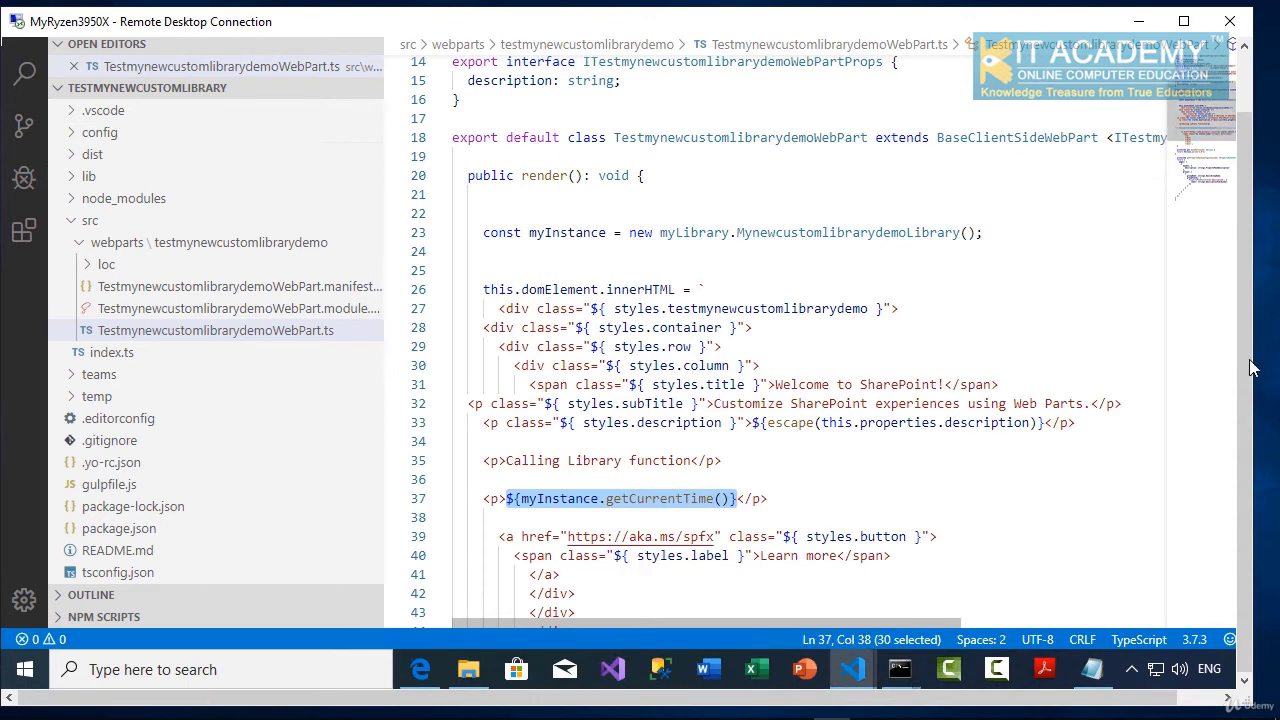
pyautogui.moveTo(1250, 368); pyautogui.dragTo(1250, 305)
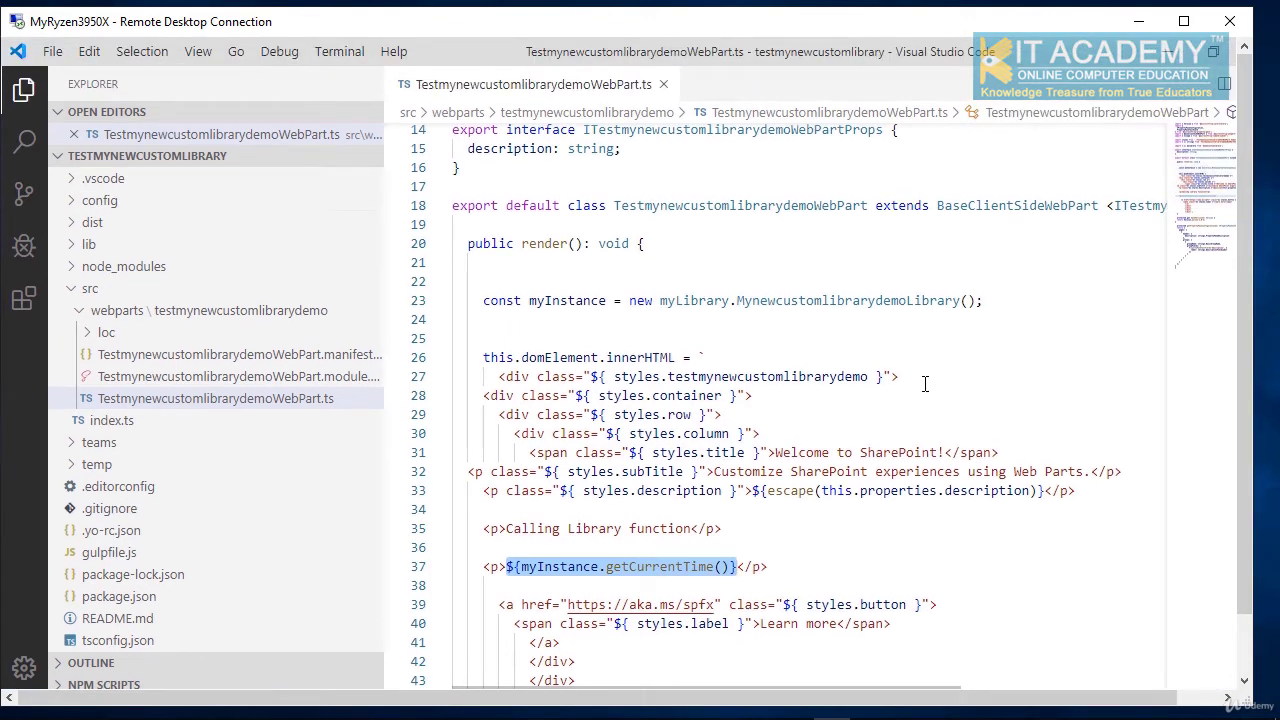
pyautogui.click(155, 600)
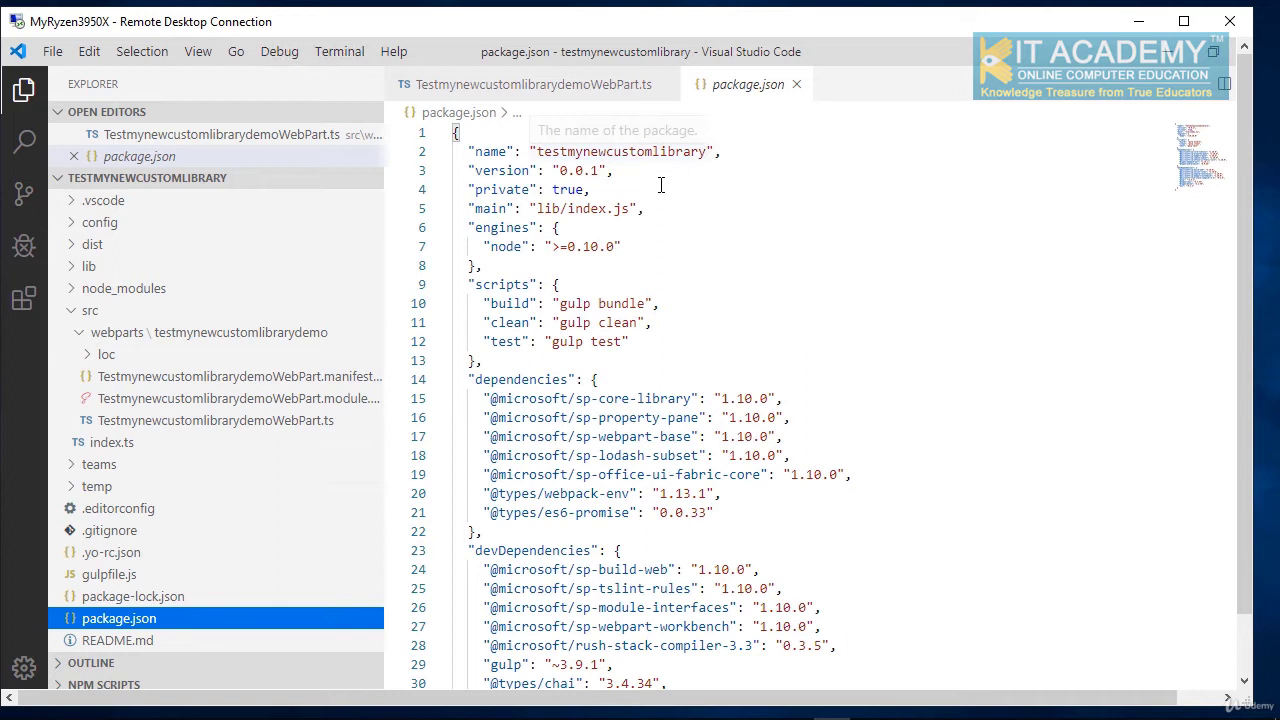
pyautogui.click(736, 513)
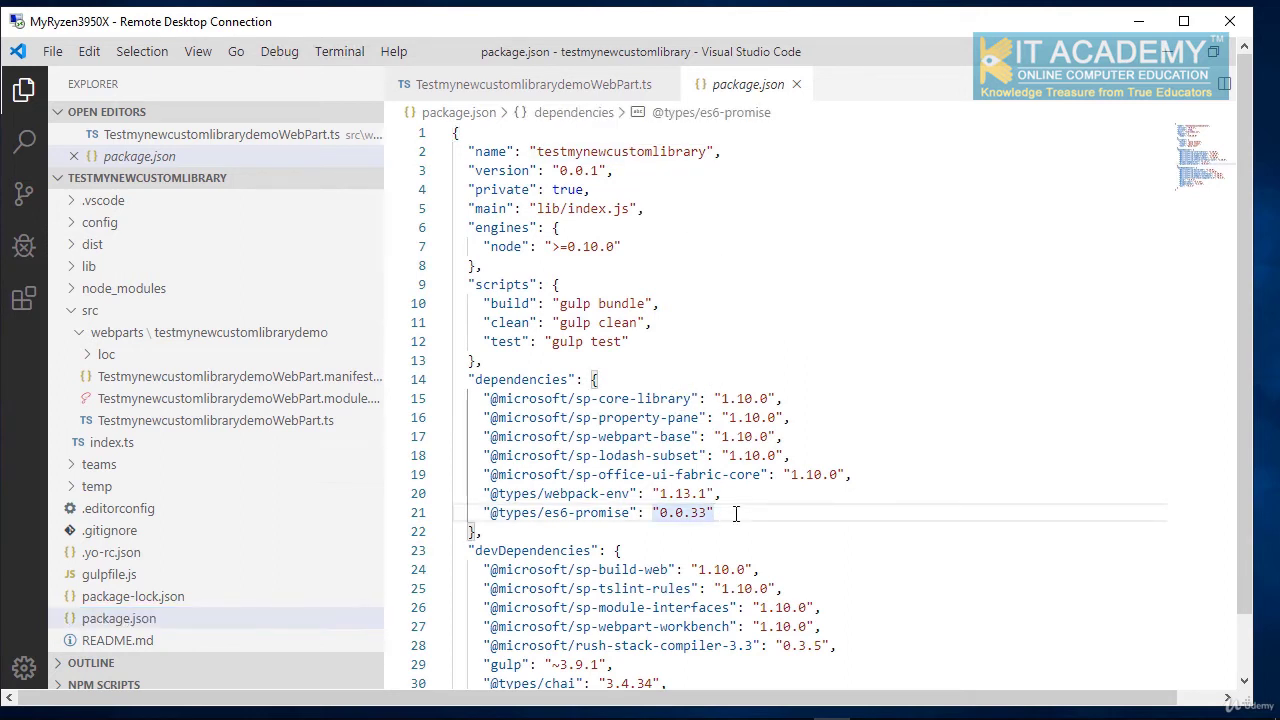
pyautogui.write(',')
pyautogui.press('Return')
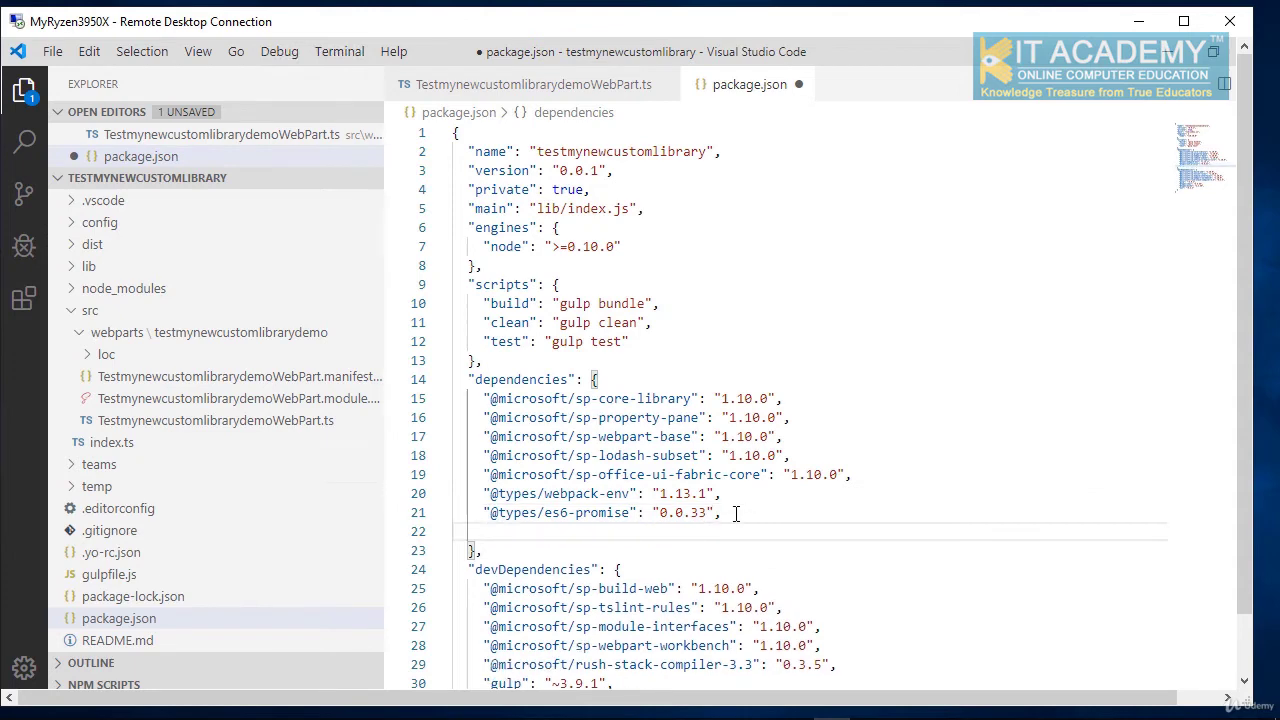
pyautogui.write('"')
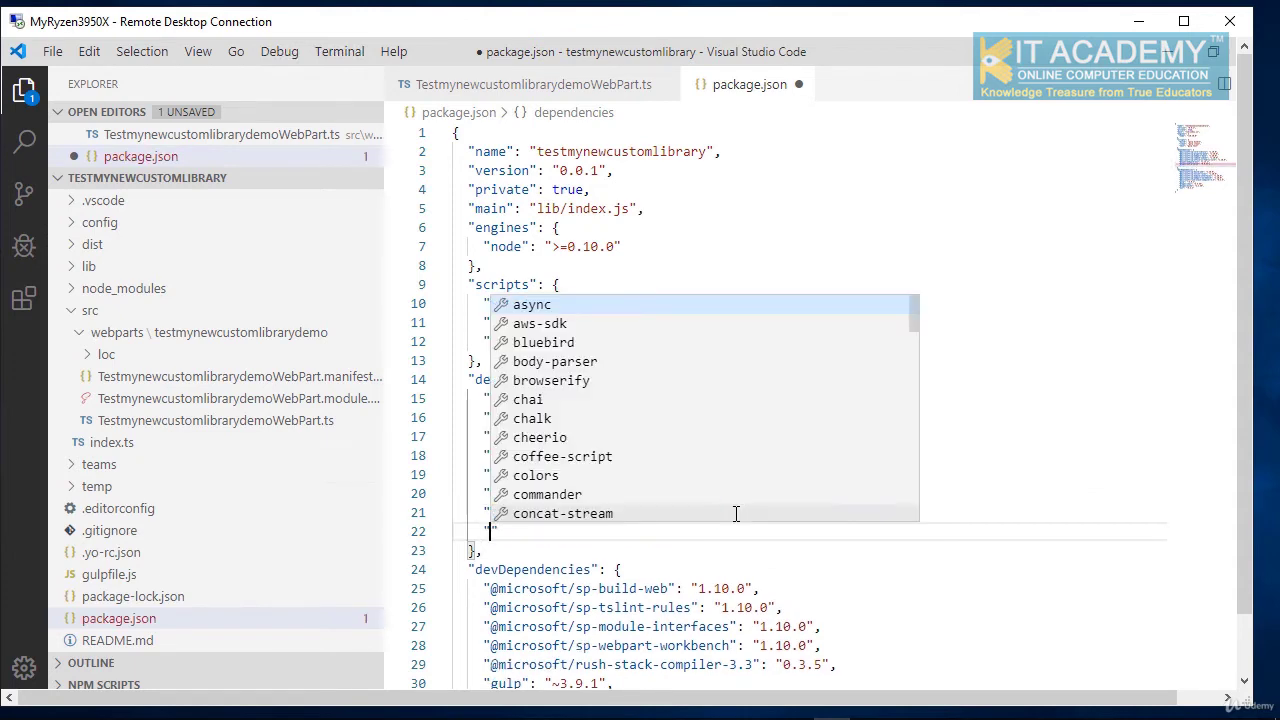
pyautogui.write('":')
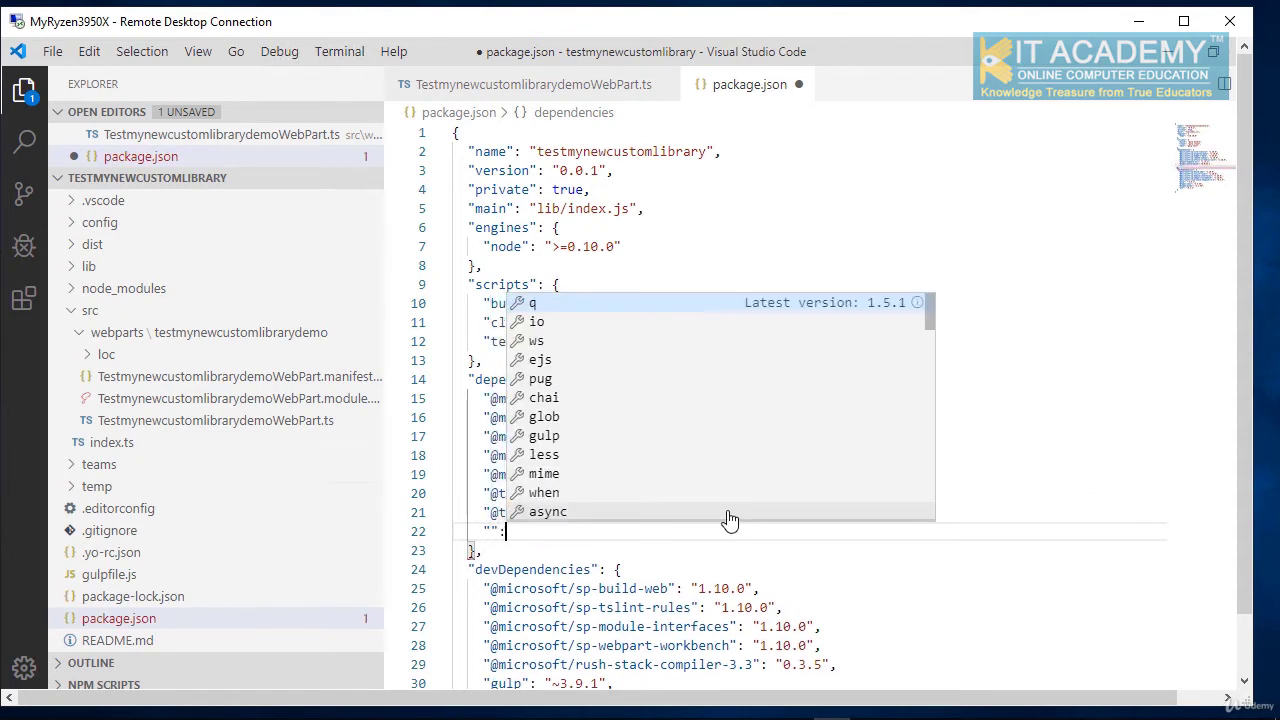
pyautogui.click(490, 530)
pyautogui.write('myne')
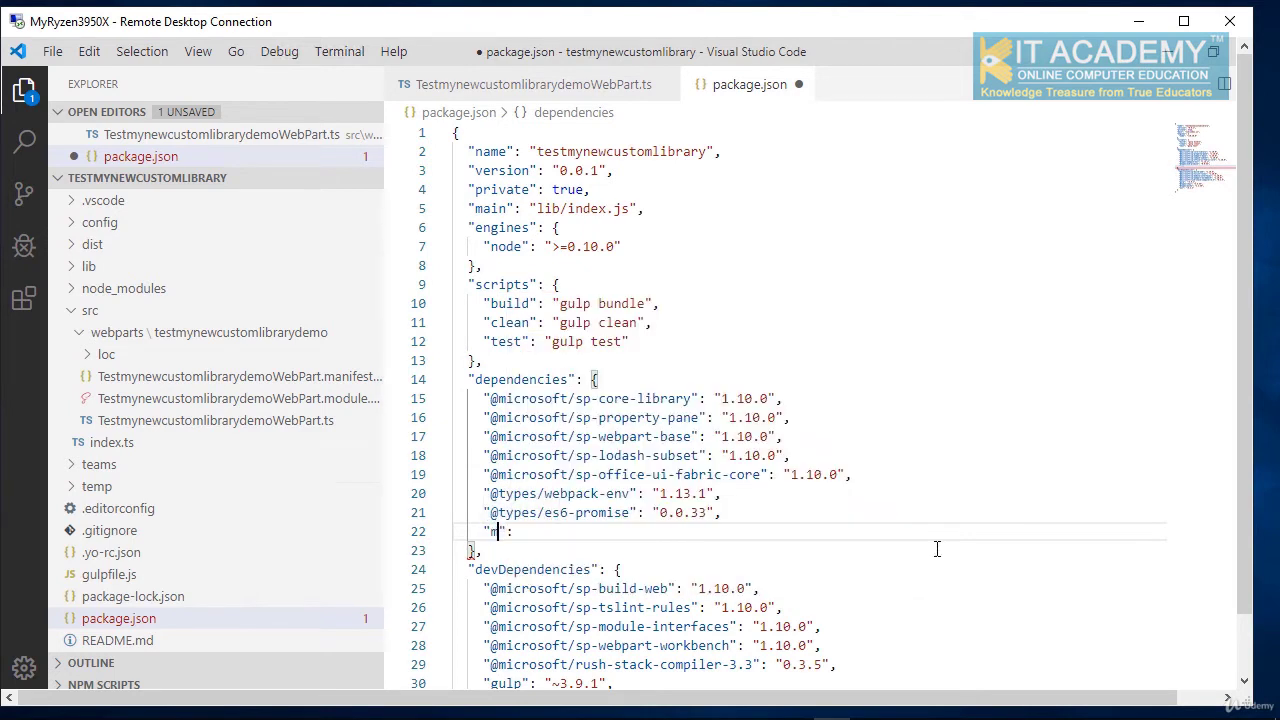
pyautogui.write('wcustomlibrary"')
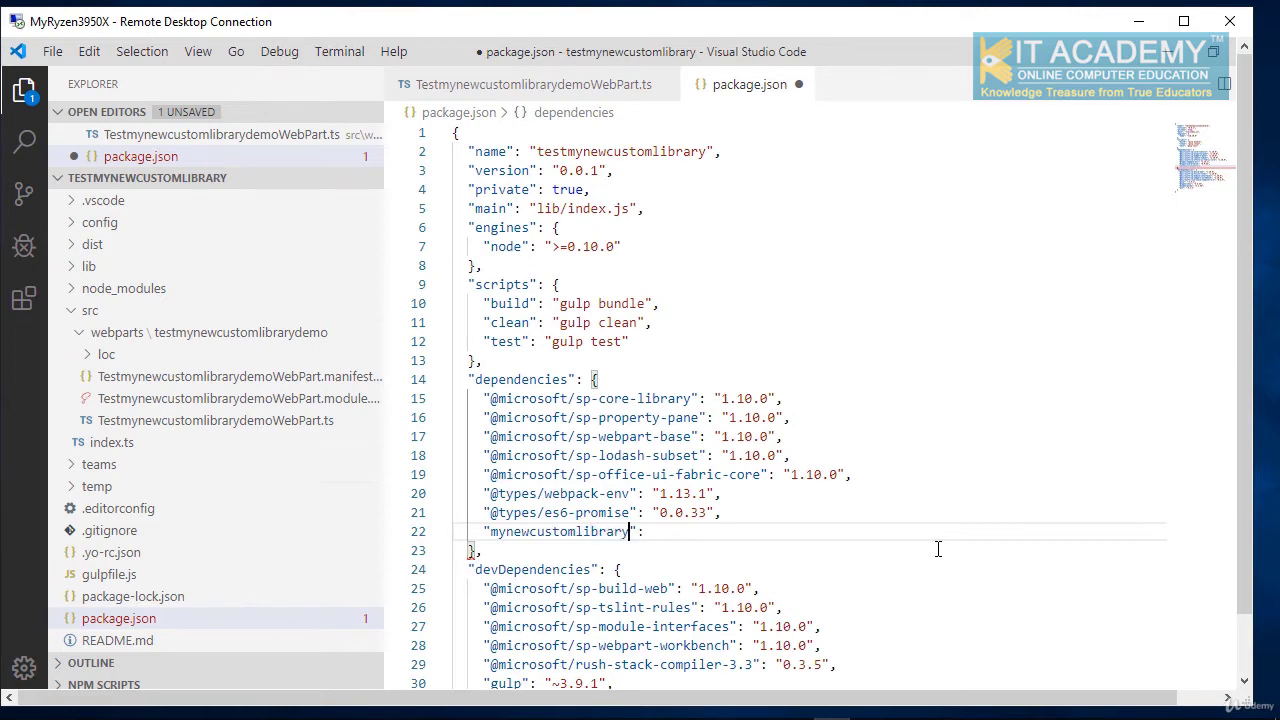
pyautogui.write(':"0.0')
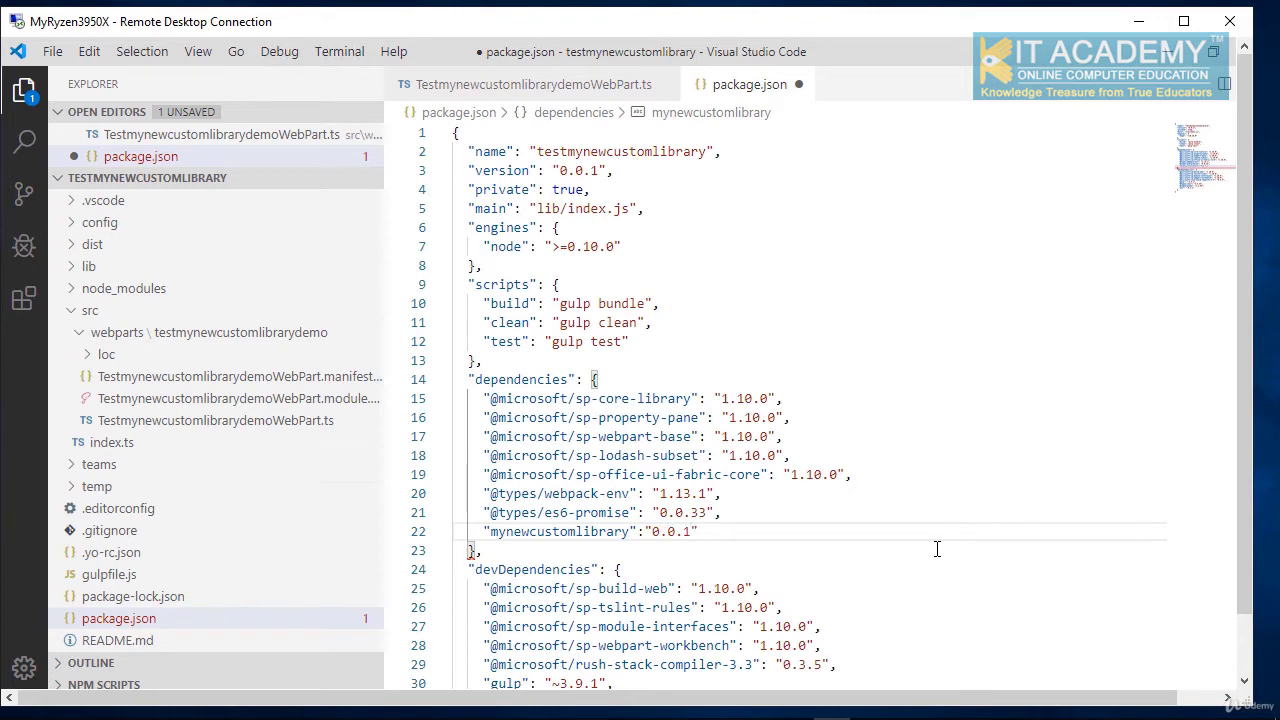
pyautogui.write('.1')
pyautogui.click(873, 547)
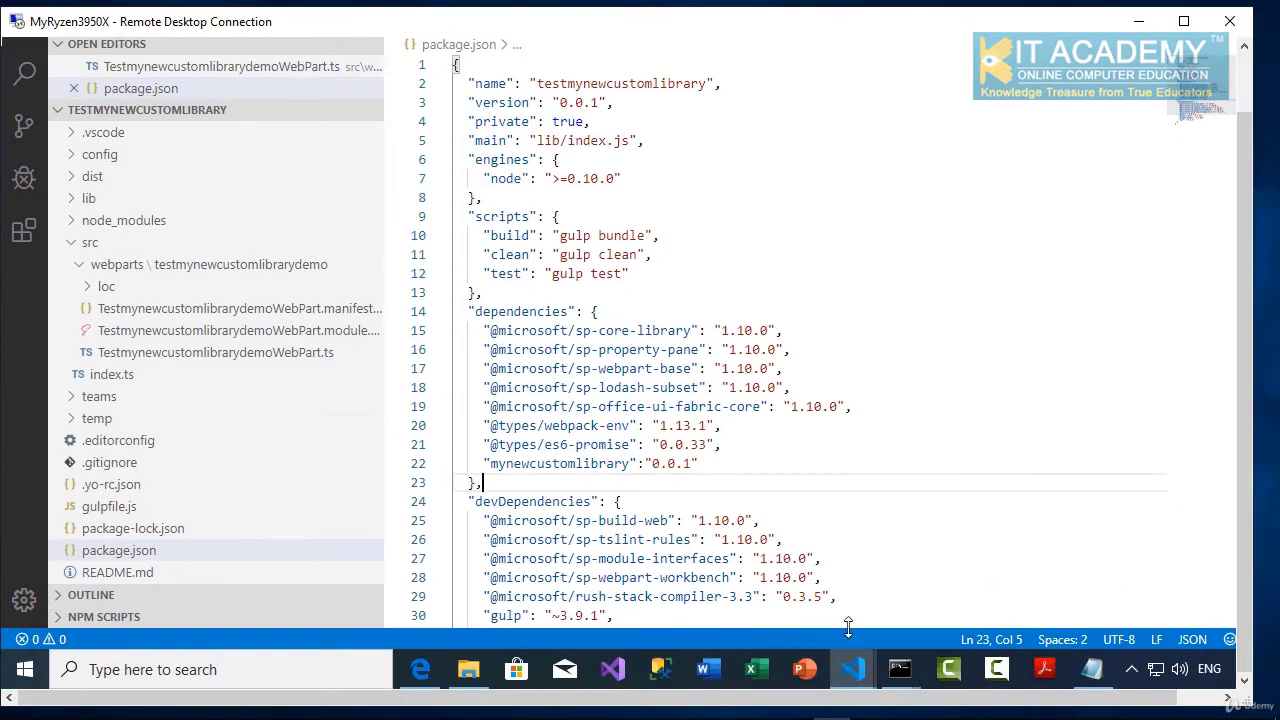
# Check the library's package.json: name mynewcustomlibrary, version 0.0.1, main lib/index.js.
pyautogui.moveTo(866, 674)
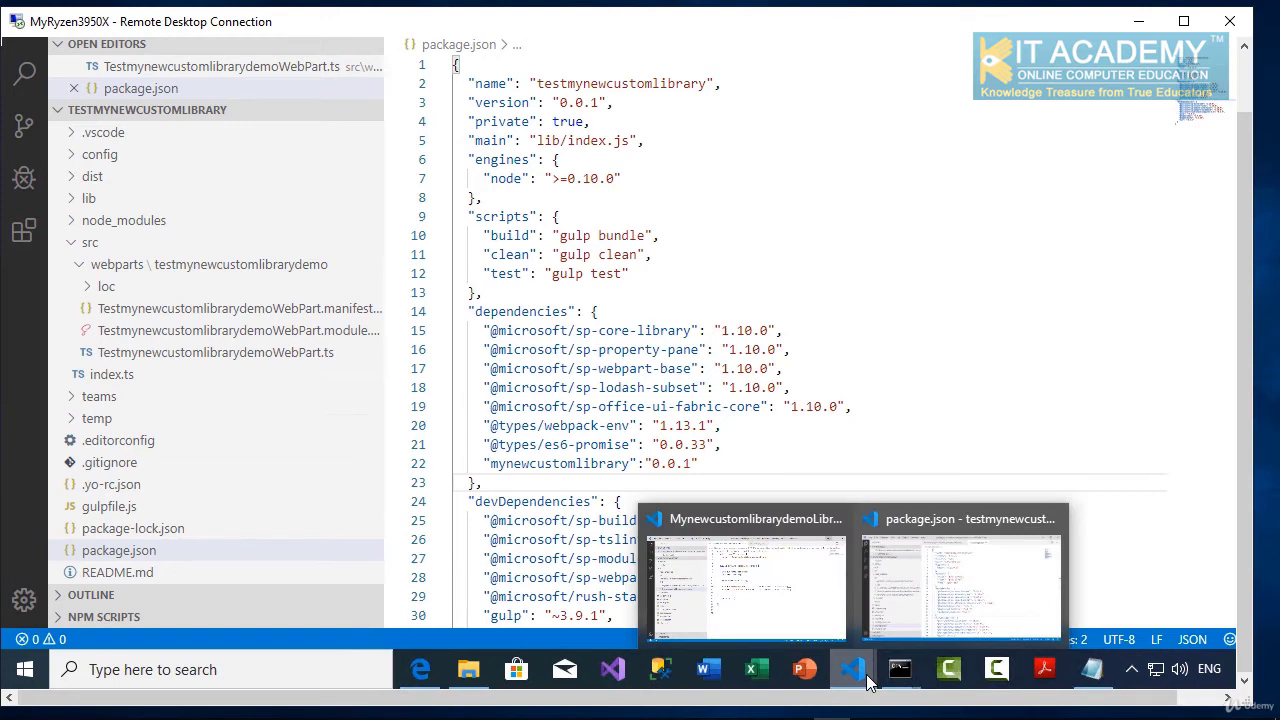
pyautogui.click(748, 519)
pyautogui.click(706, 422)
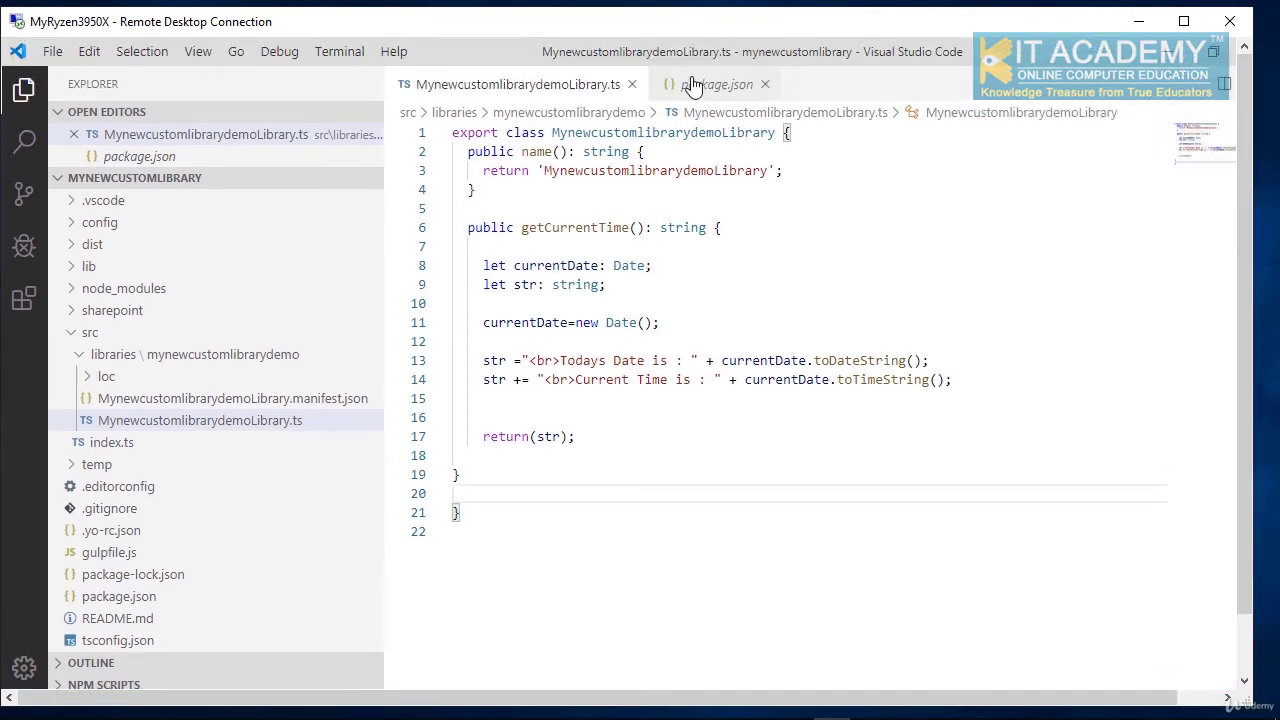
pyautogui.click(710, 84)
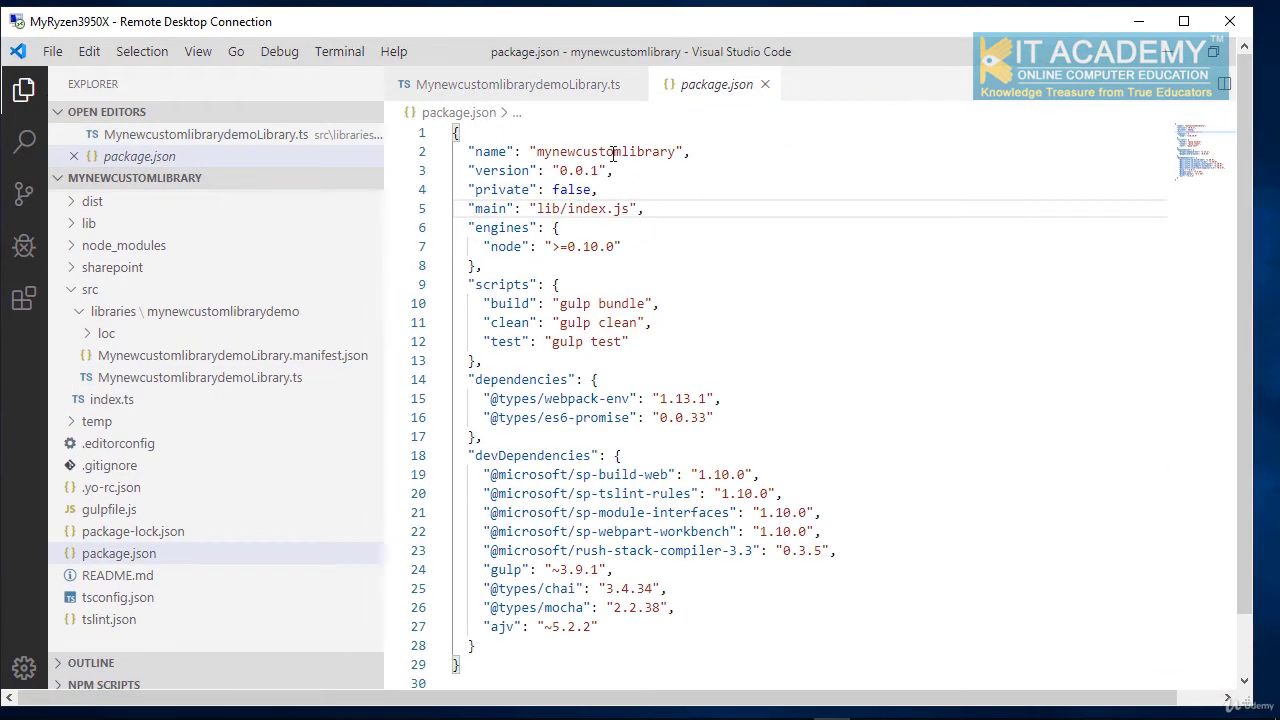
pyautogui.doubleClick(613, 152)
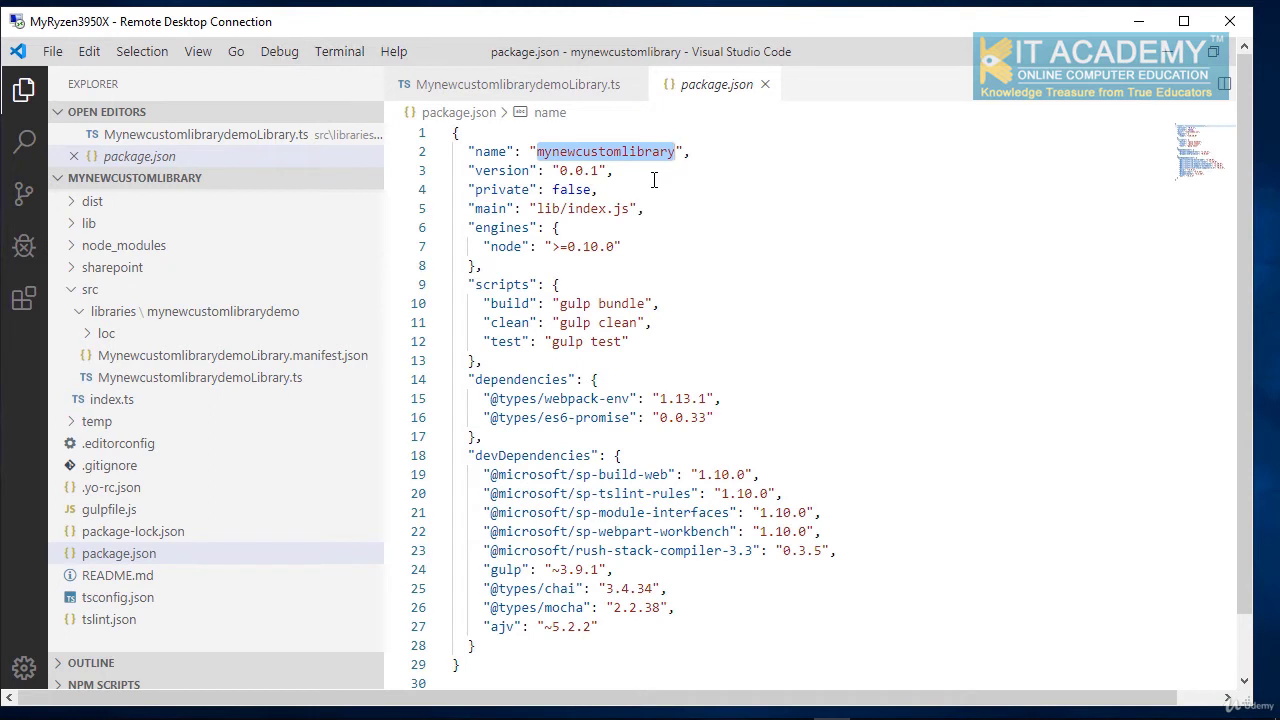
pyautogui.moveTo(563, 177); pyautogui.dragTo(630, 174)
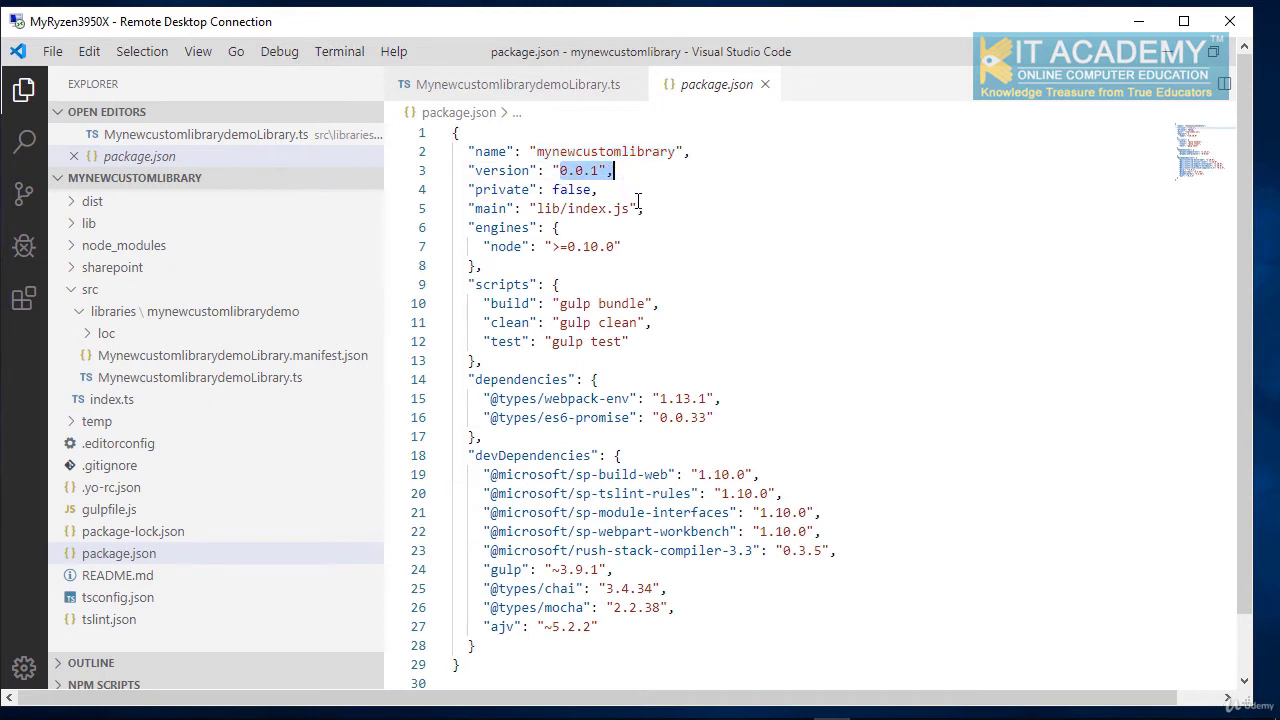
pyautogui.click(634, 206)
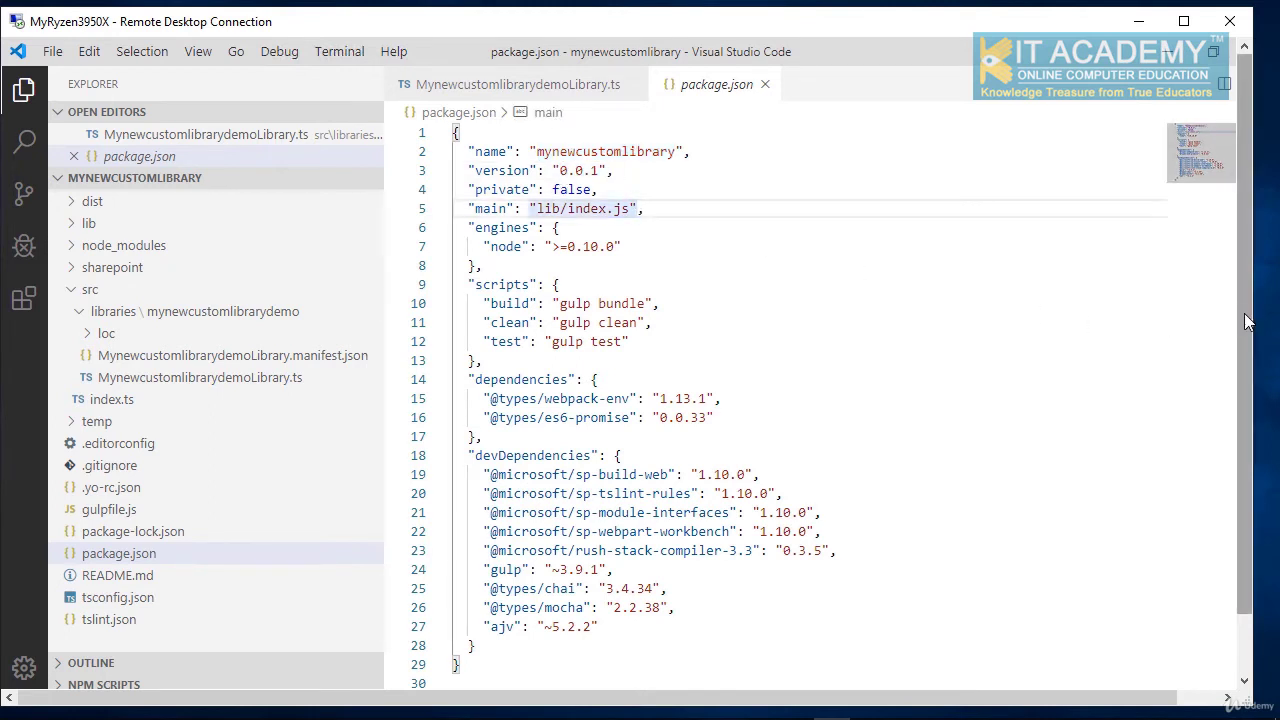
pyautogui.moveTo(1247, 321); pyautogui.dragTo(1247, 389)
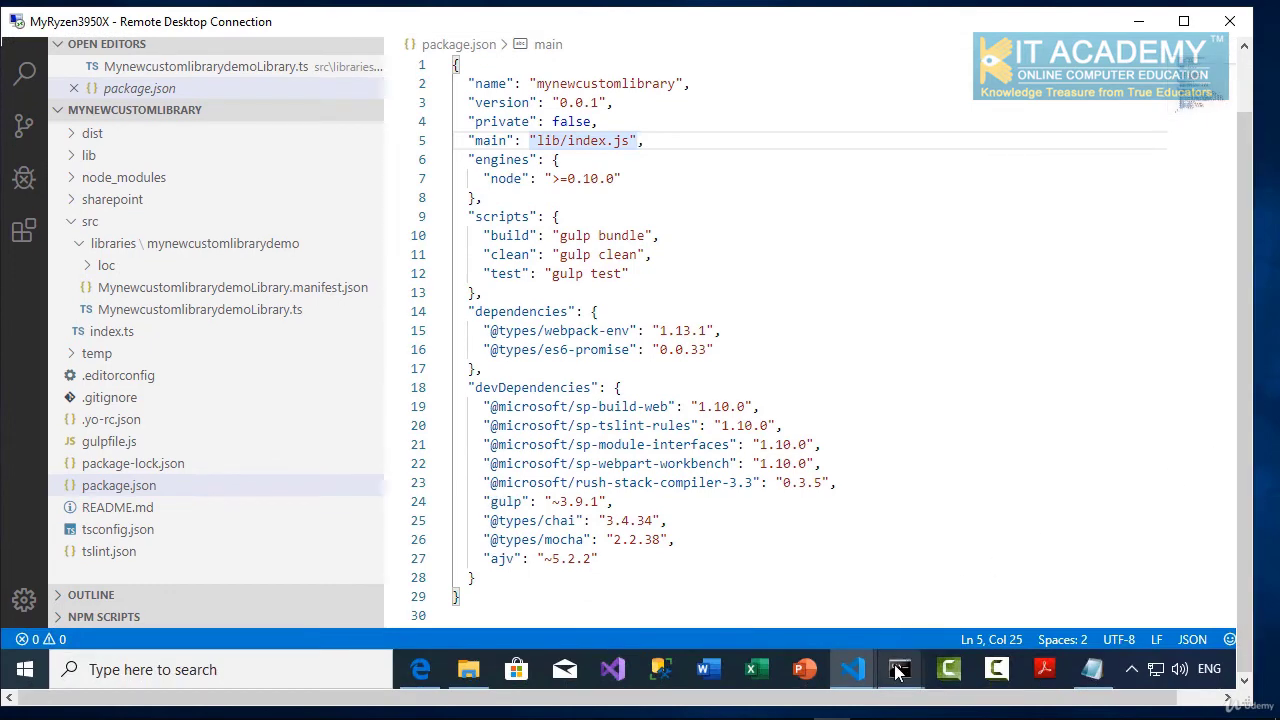
# Check the mynewcustomlibrary 0.0.1 entry and save testmynewcustomlibrary's package.json via File > Save.
pyautogui.moveTo(852, 655)
pyautogui.click(910, 600)
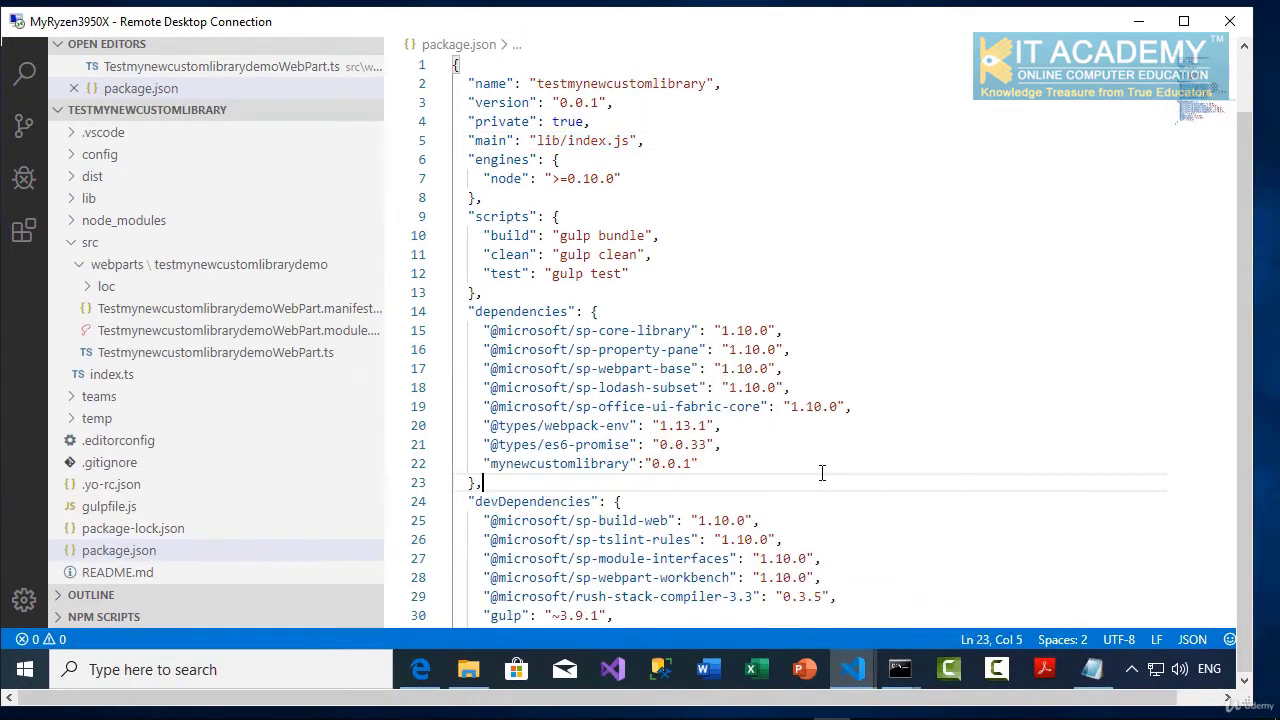
pyautogui.click(826, 468)
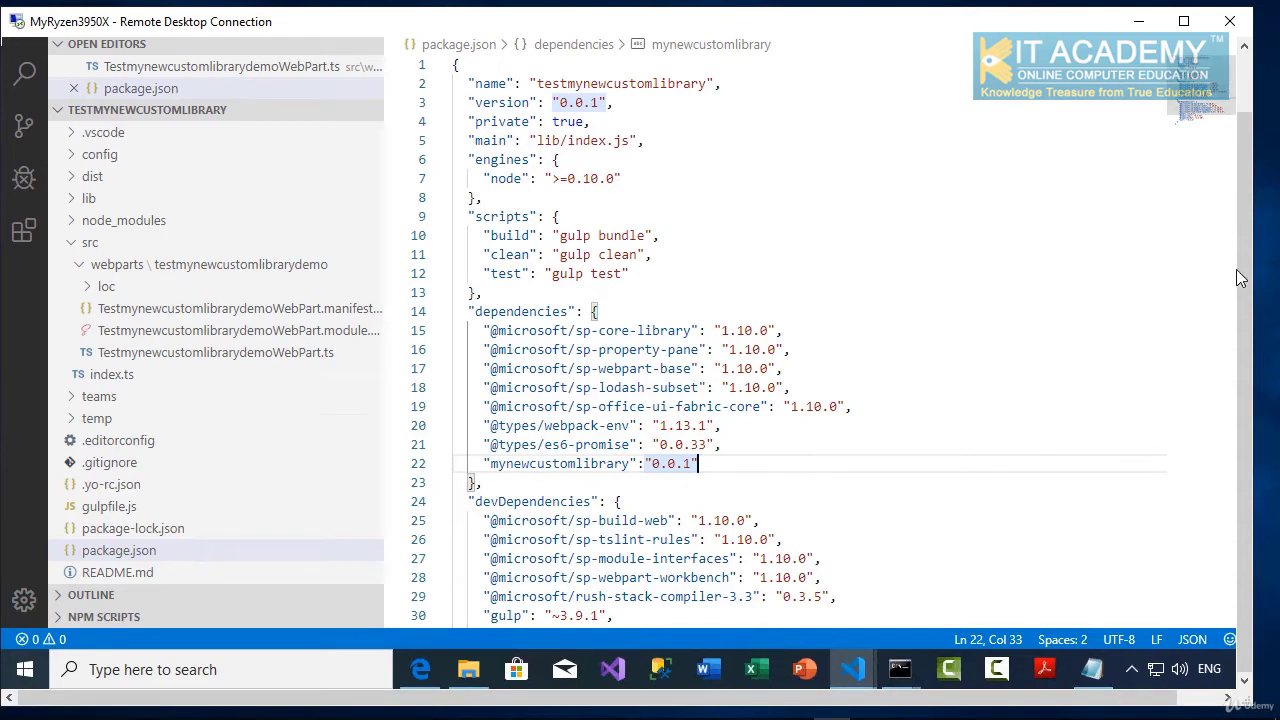
pyautogui.moveTo(1249, 258); pyautogui.dragTo(1258, 202)
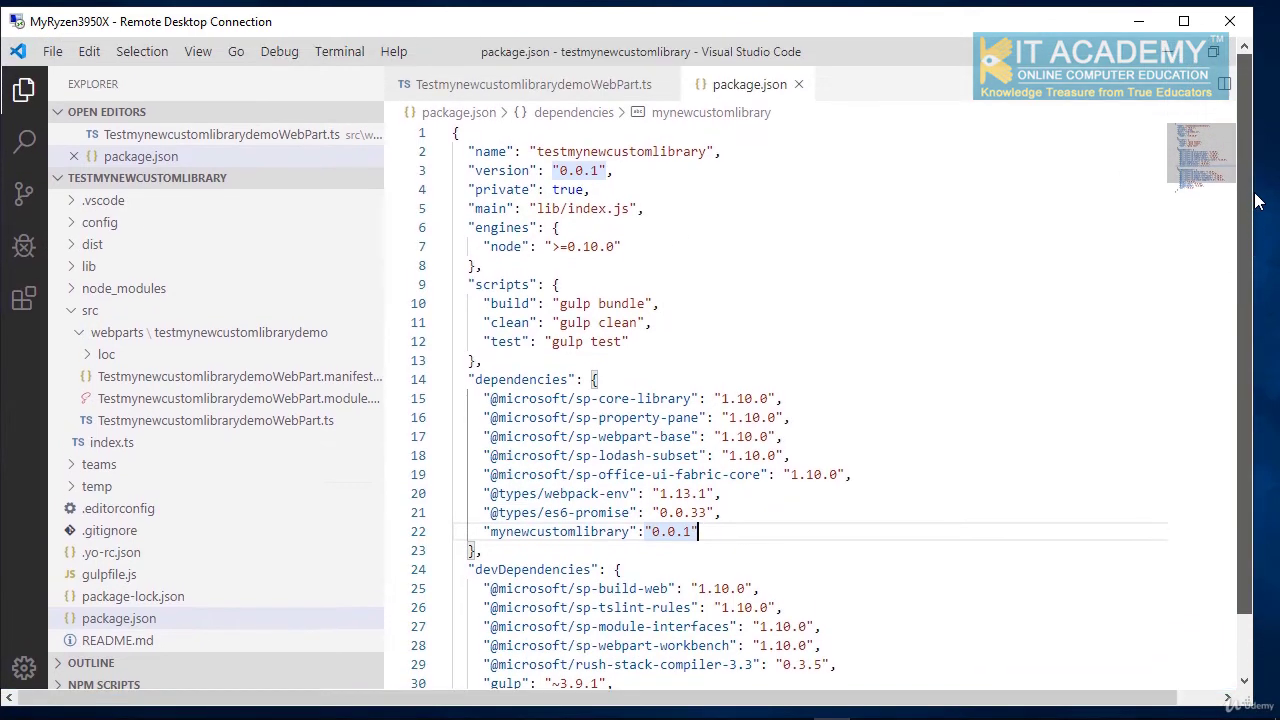
pyautogui.click(49, 50)
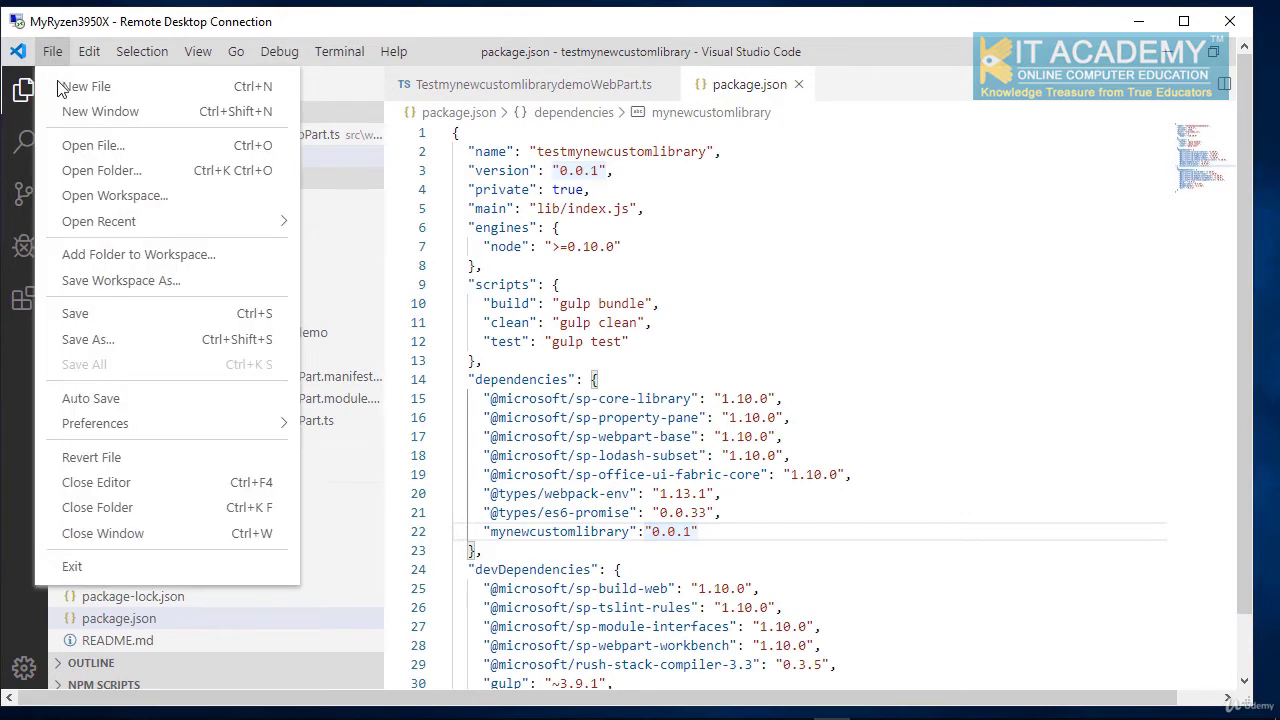
pyautogui.click(97, 316)
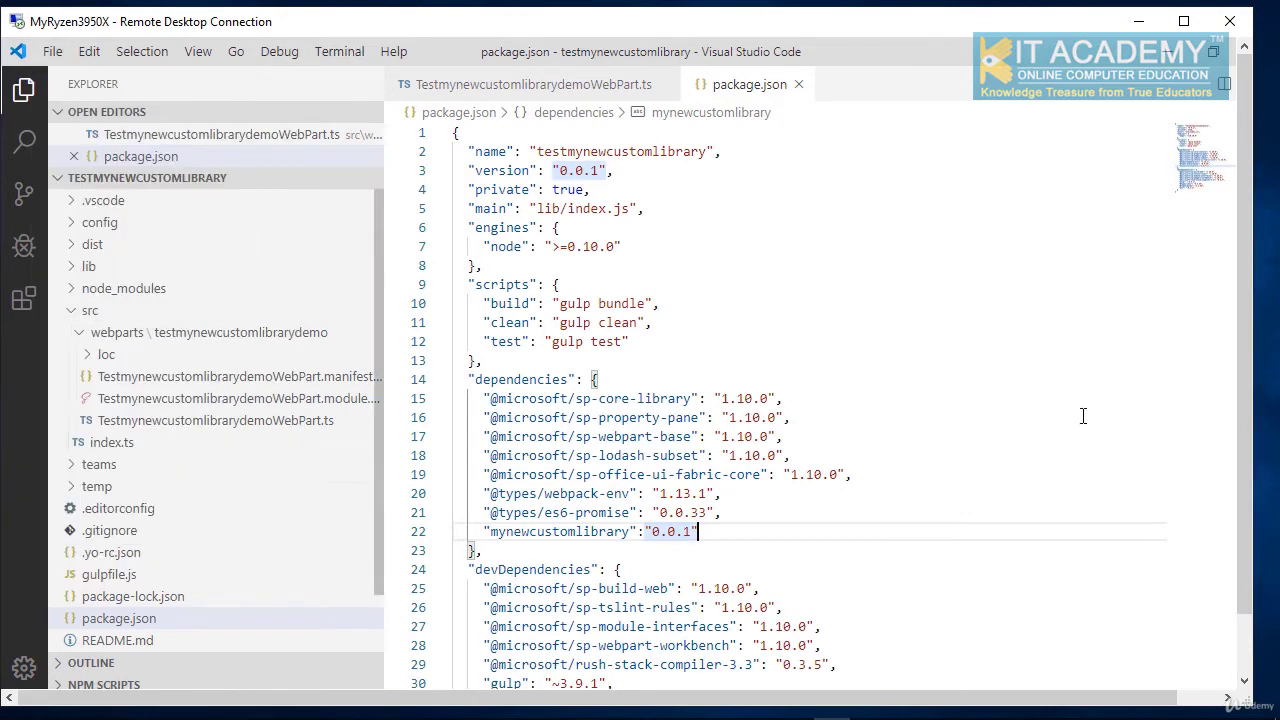
pyautogui.moveTo(1239, 340); pyautogui.dragTo(1241, 400)
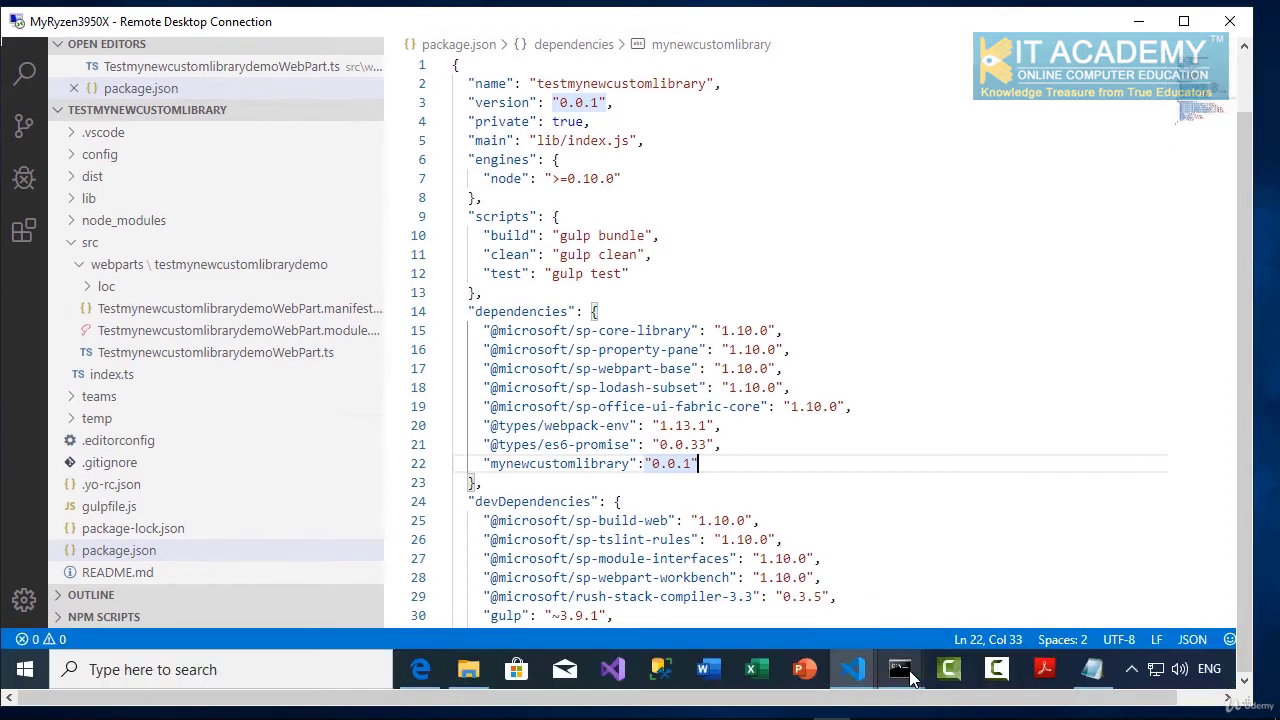
# Run gulp bundle --ship in the testmynewcustomlibrary project's Node.js prompt.
pyautogui.moveTo(900, 669)
pyautogui.click(952, 524)
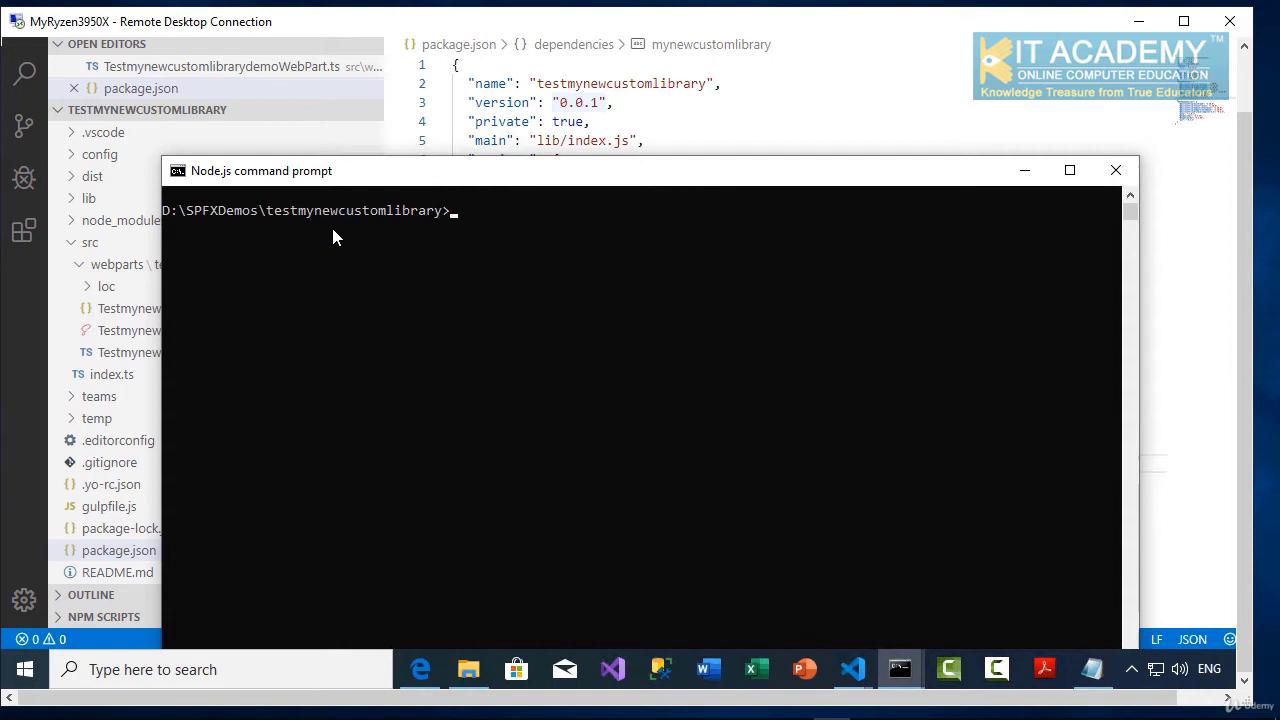
pyautogui.write('gulp bu')
pyautogui.write('ndle -')
pyautogui.write('-ship')
pyautogui.press('Return')
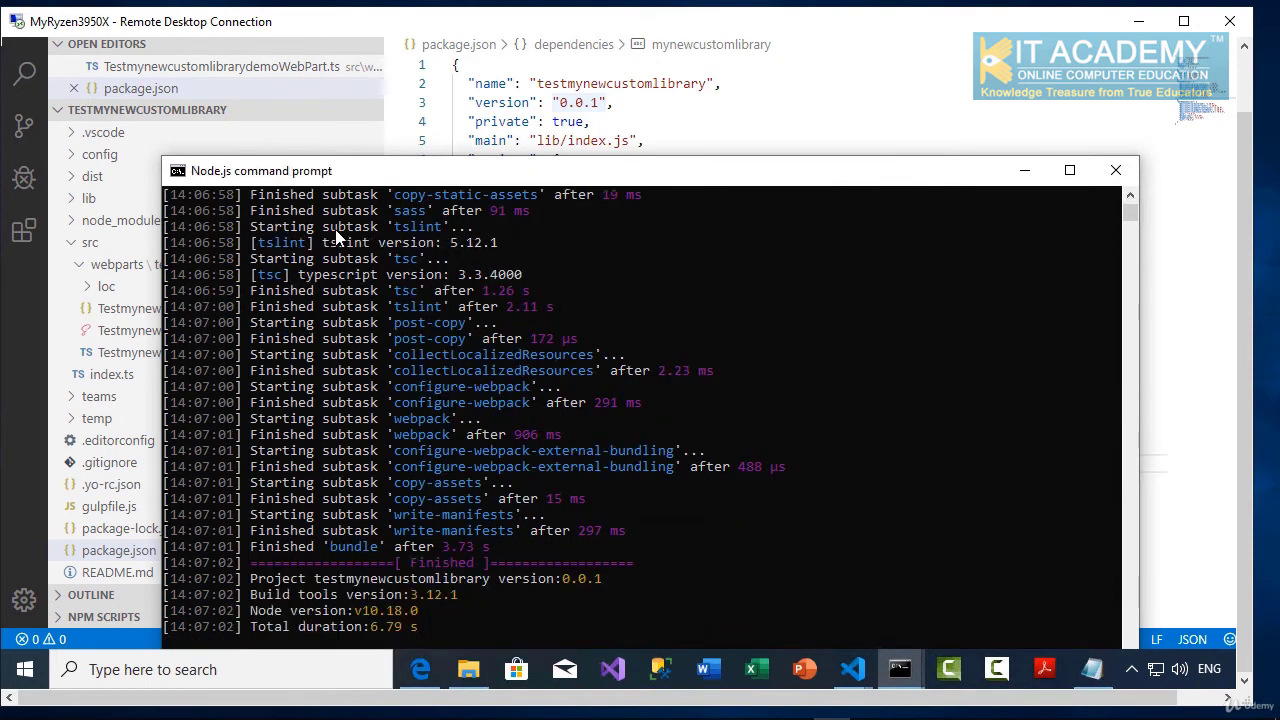
# Run gulp package-solution --ship to produce testmynewcustomlibrary.sppkg.
pyautogui.moveTo(374, 180); pyautogui.dragTo(368, 113)
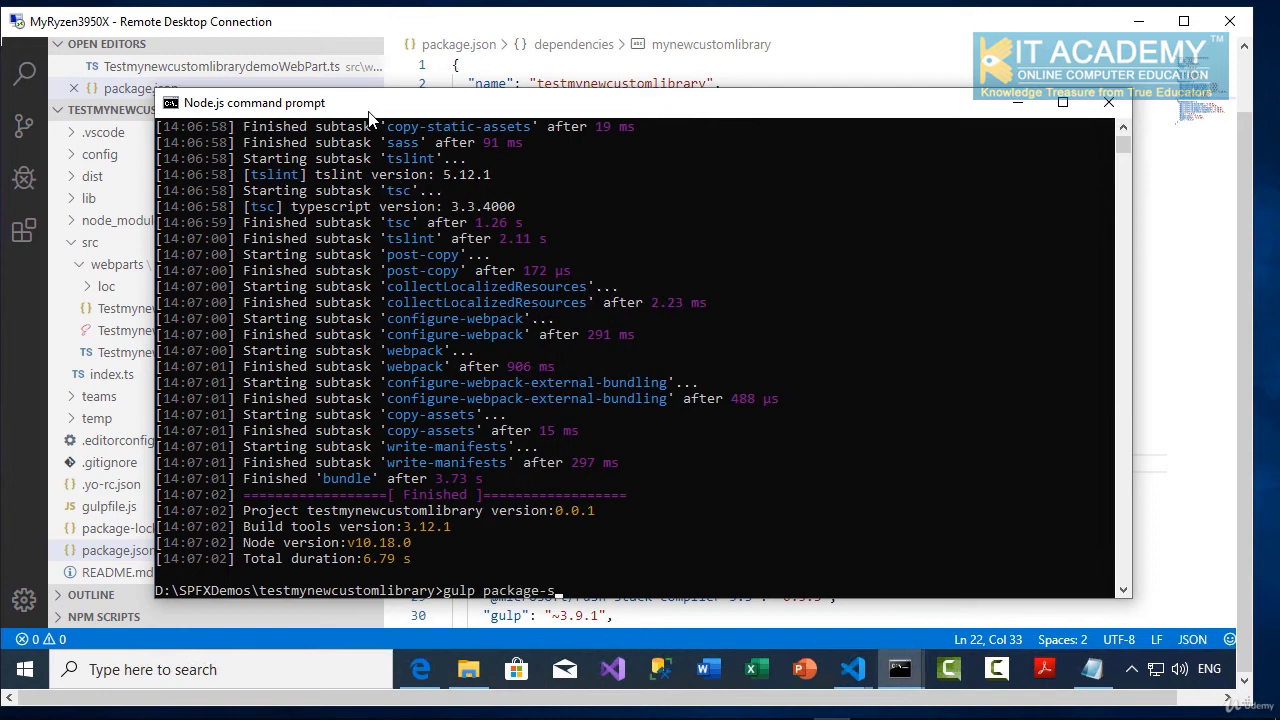
pyautogui.write('ution --ship')
pyautogui.press('Return')
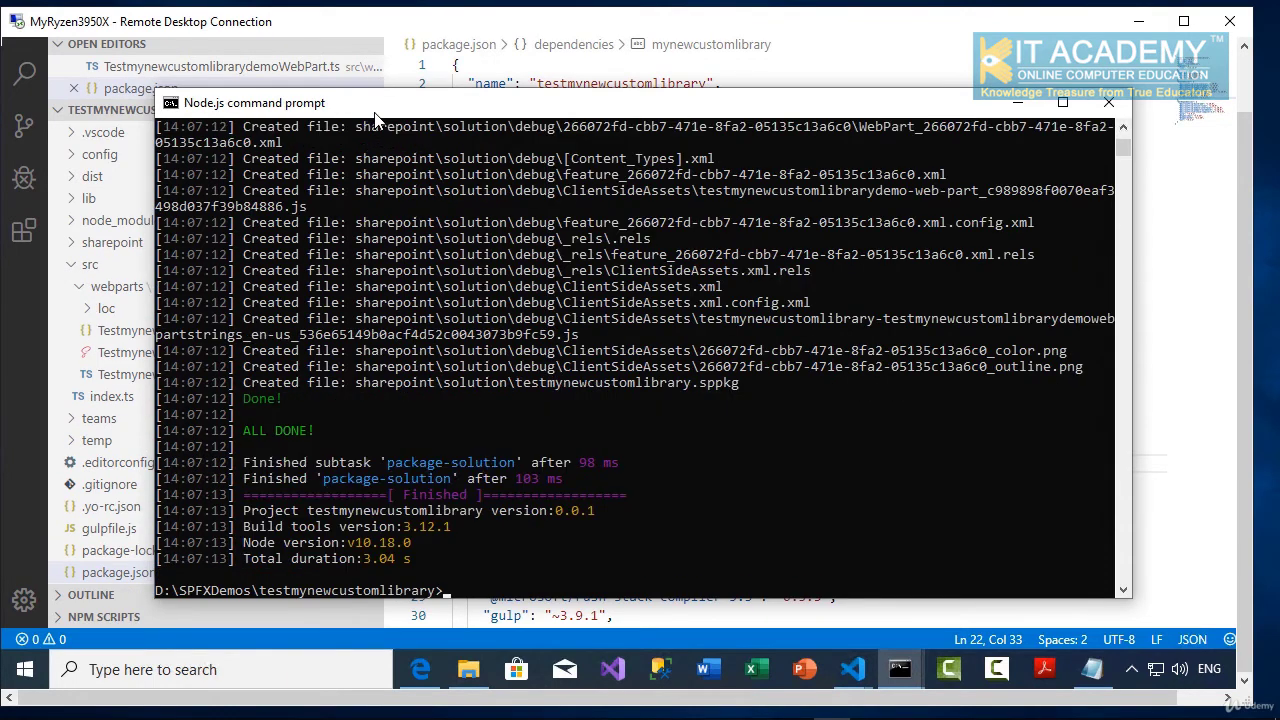
# Go up to the SPFXDemos folder in File Explorer and maximize the window.
pyautogui.click(470, 670)
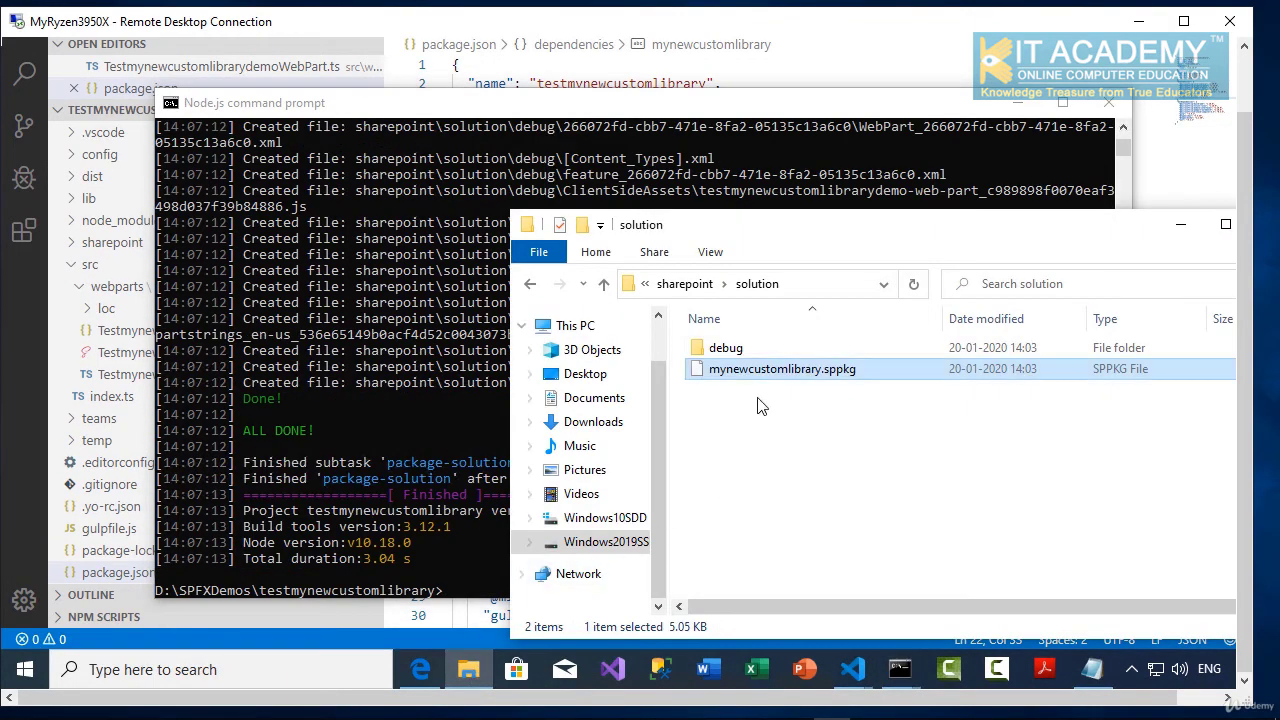
pyautogui.click(603, 284)
pyautogui.click(603, 284)
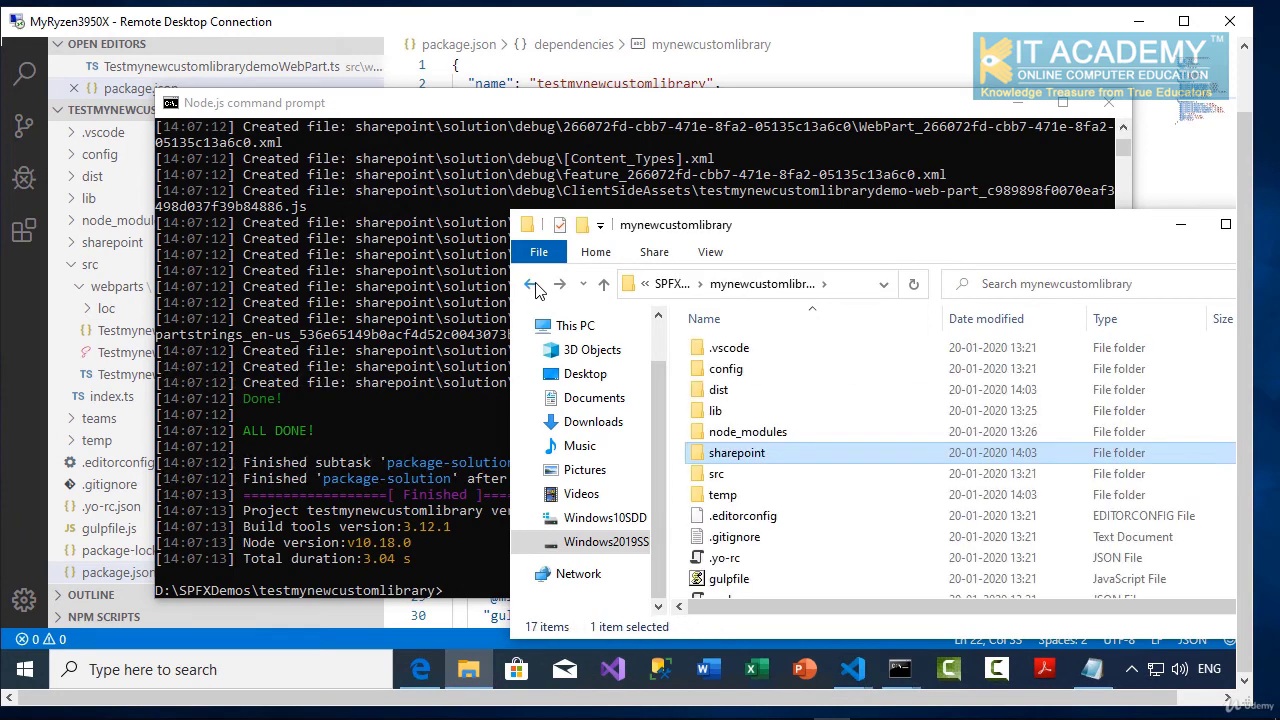
pyautogui.click(603, 284)
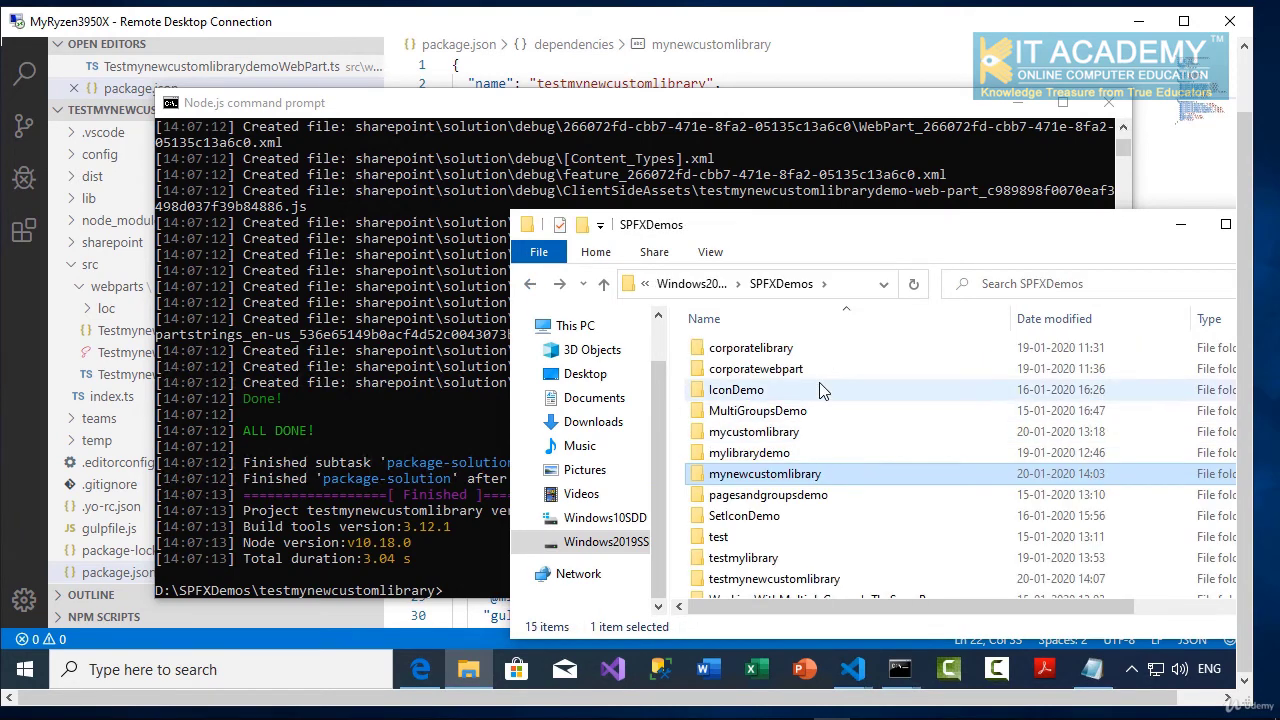
pyautogui.doubleClick(862, 234)
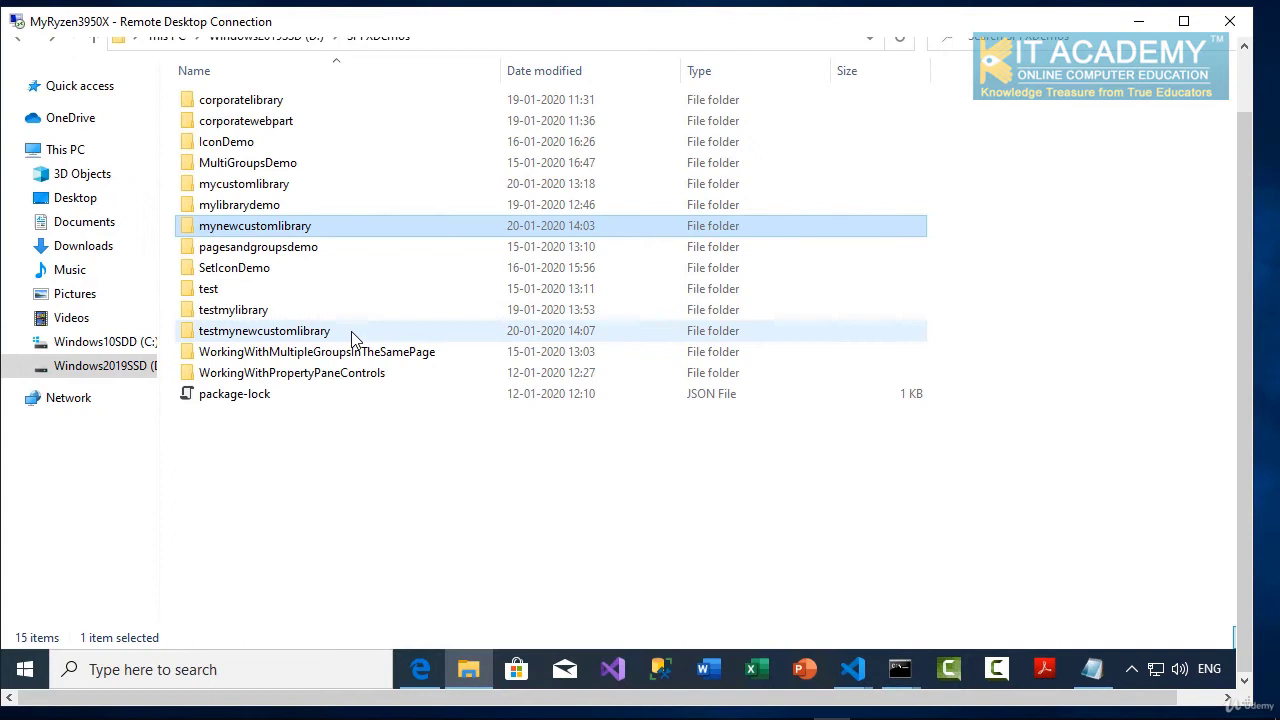
# Open testmynewcustomlibrary > sharepoint > solution to find the 14 KB .sppkg, then return to the app catalog.
pyautogui.doubleClick(290, 335)
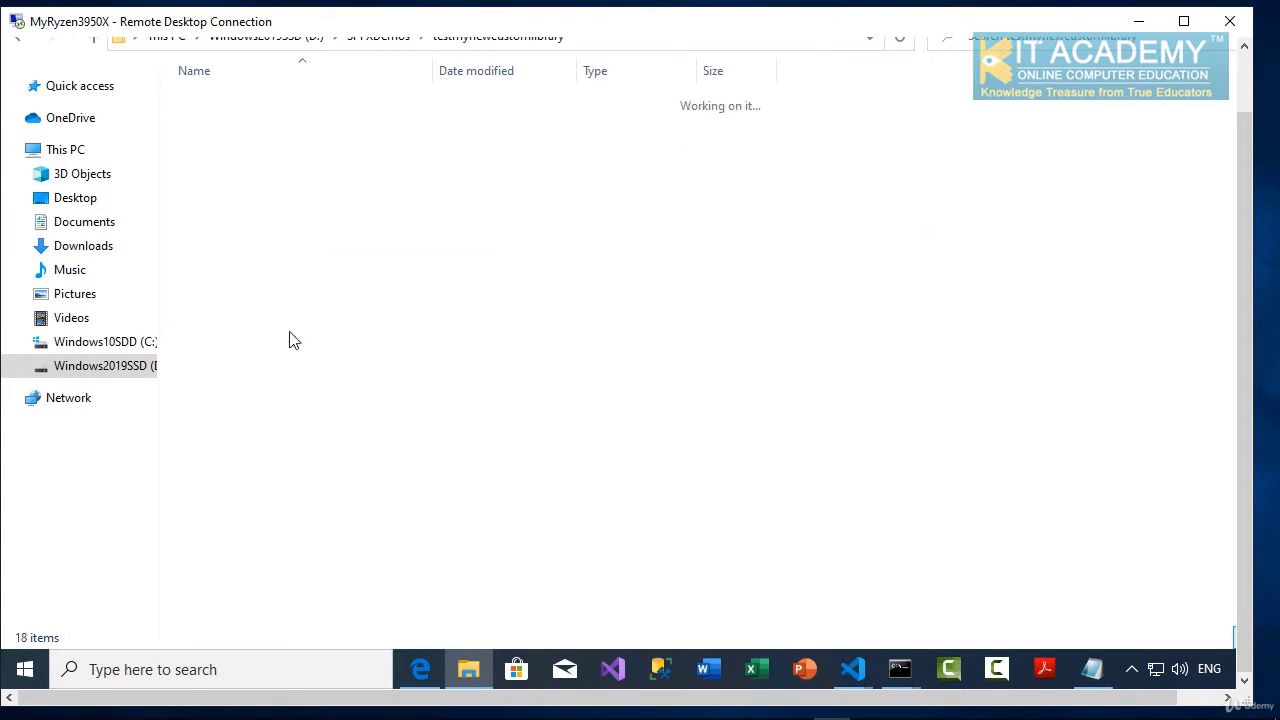
pyautogui.doubleClick(243, 205)
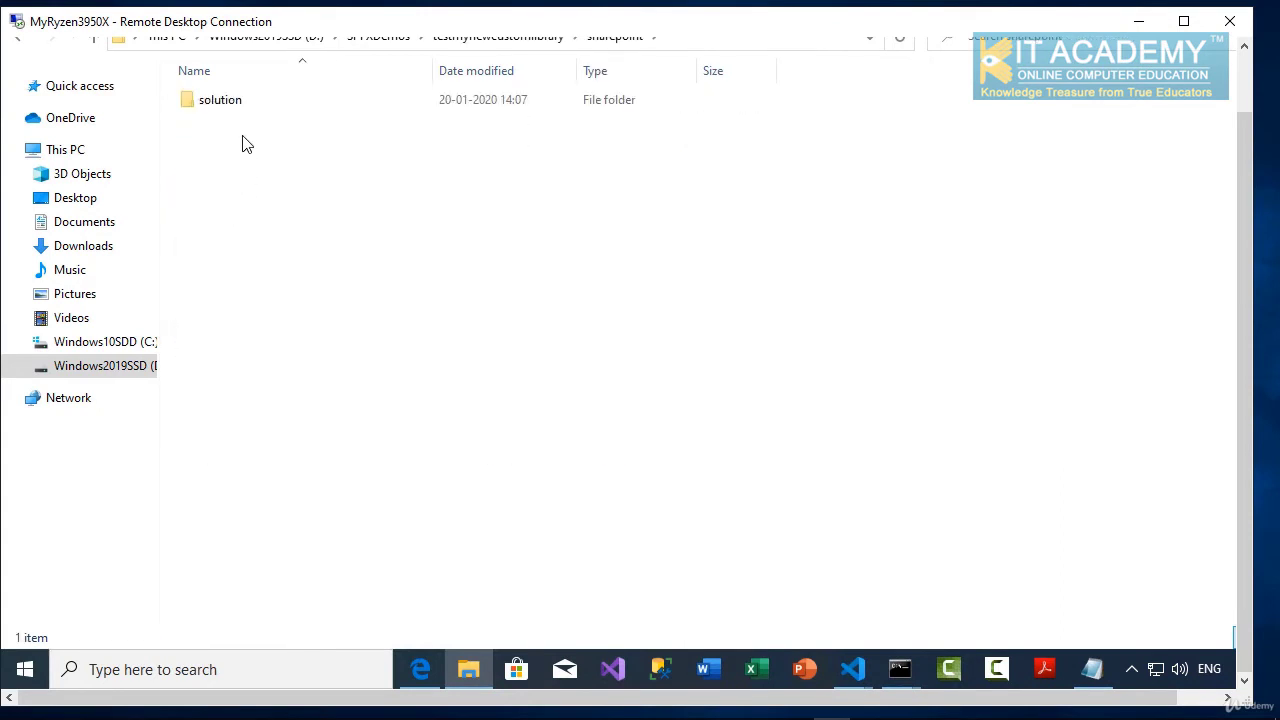
pyautogui.doubleClick(230, 104)
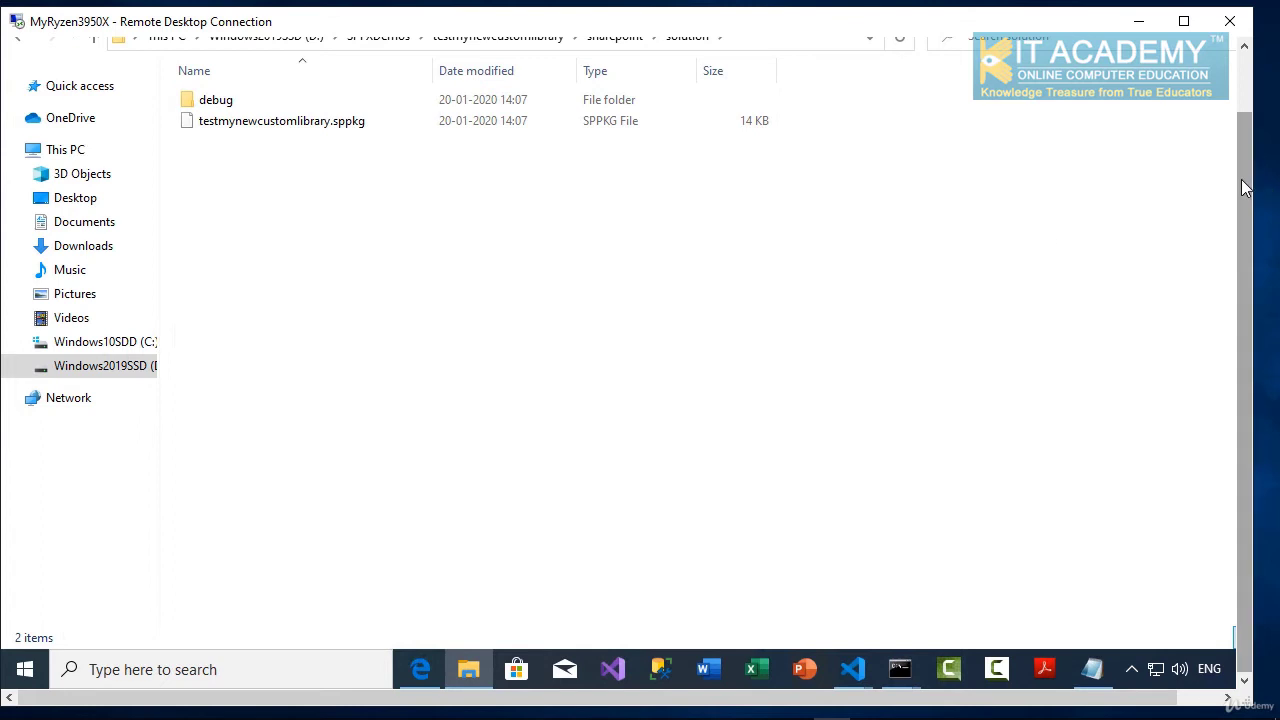
pyautogui.moveTo(1245, 190); pyautogui.dragTo(1245, 125)
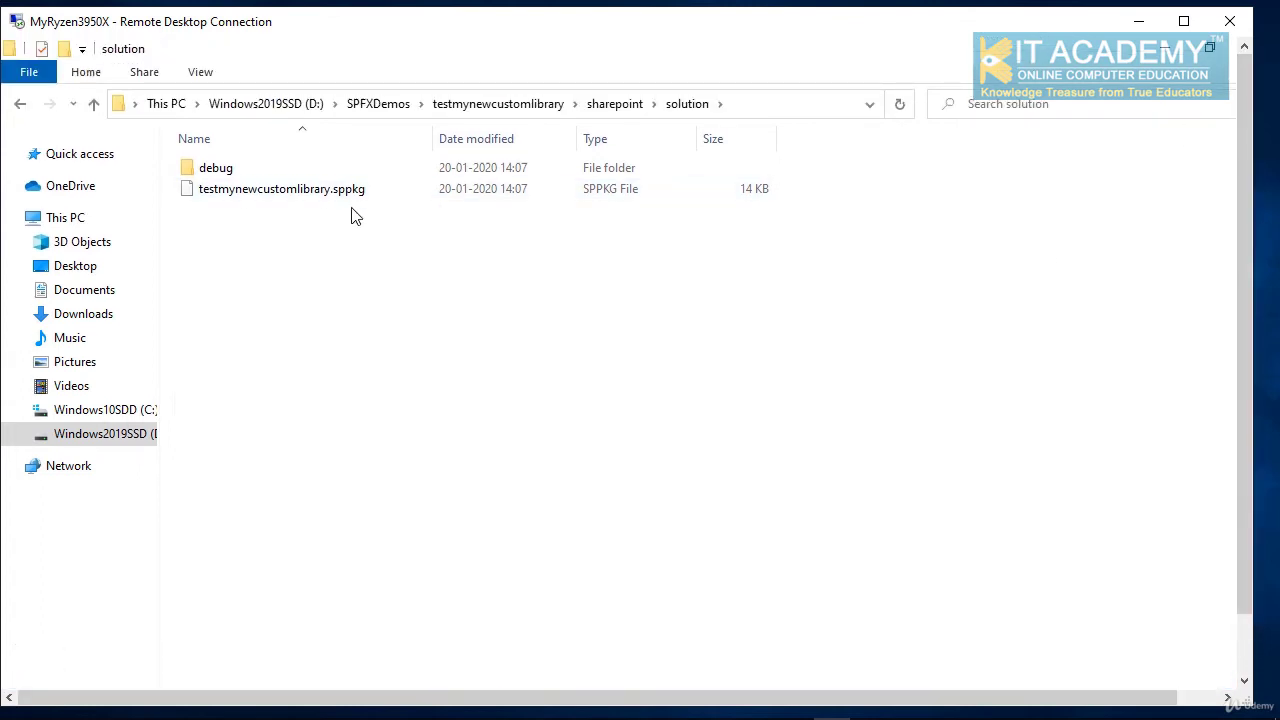
pyautogui.moveTo(1248, 451); pyautogui.dragTo(1248, 520)
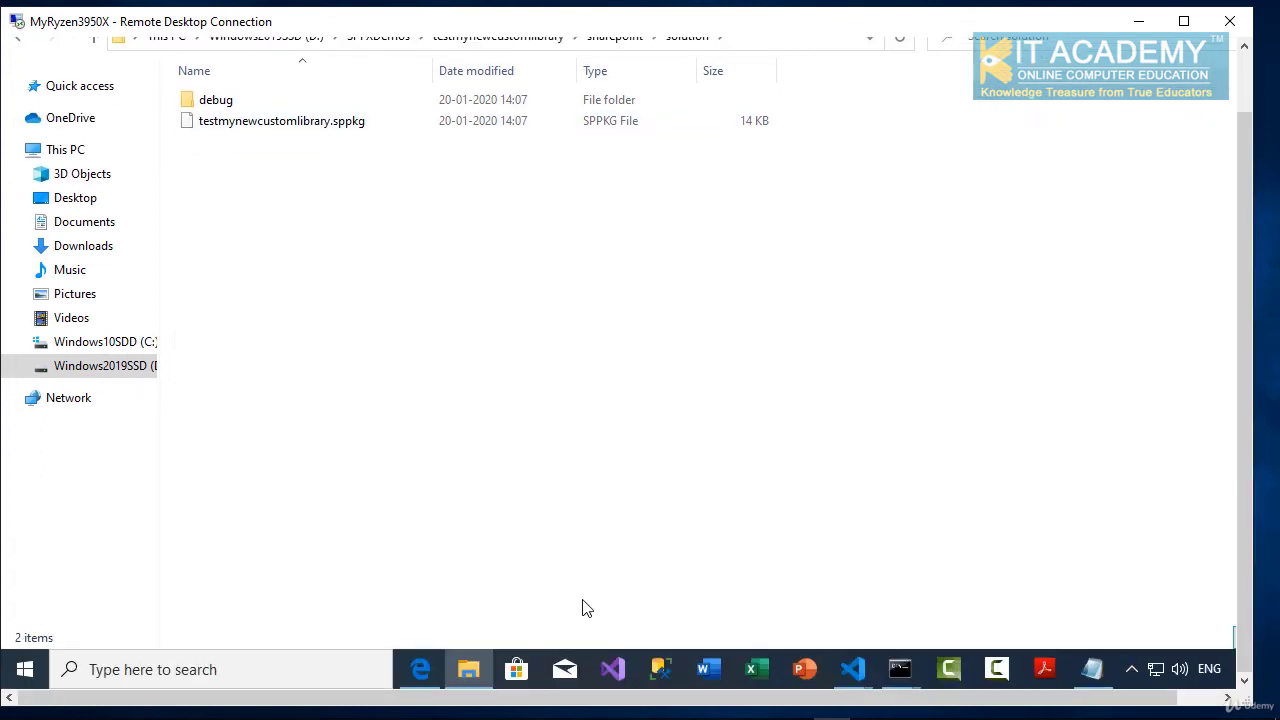
pyautogui.click(416, 670)
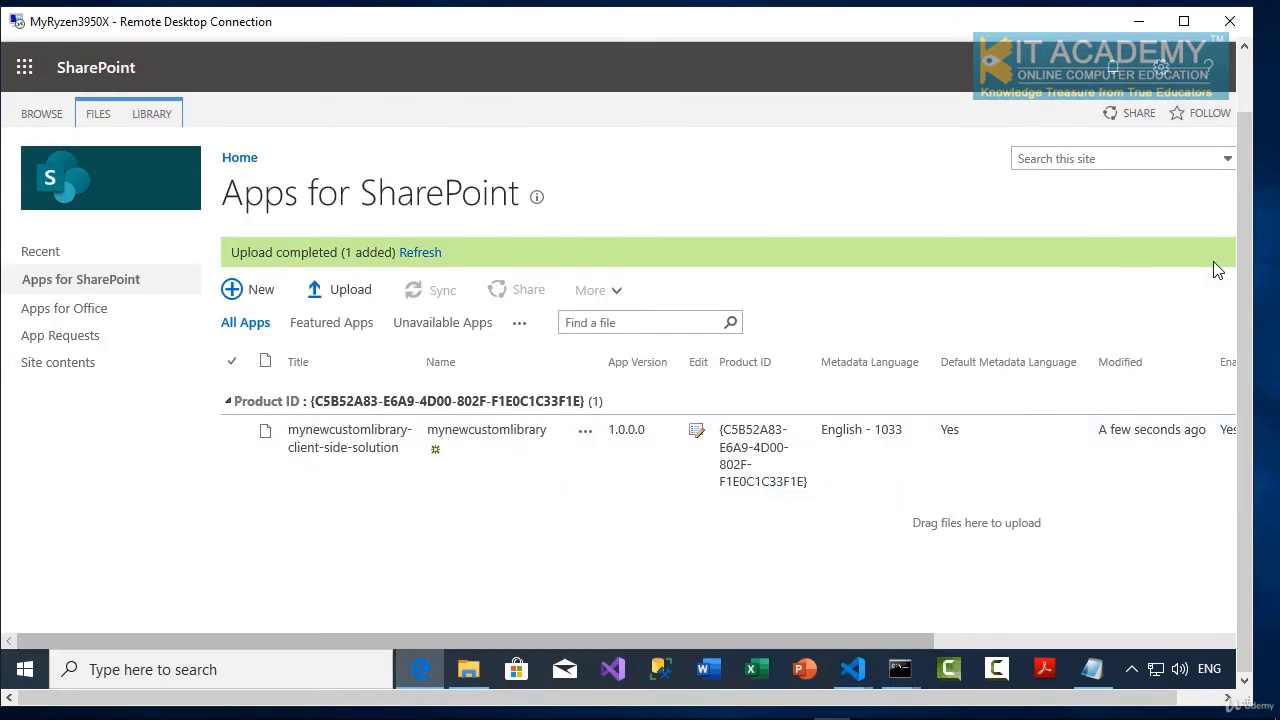
# Resize the remote desktop session to full screen and bring the app catalog browser forward.
pyautogui.moveTo(1245, 244); pyautogui.dragTo(1248, 156)
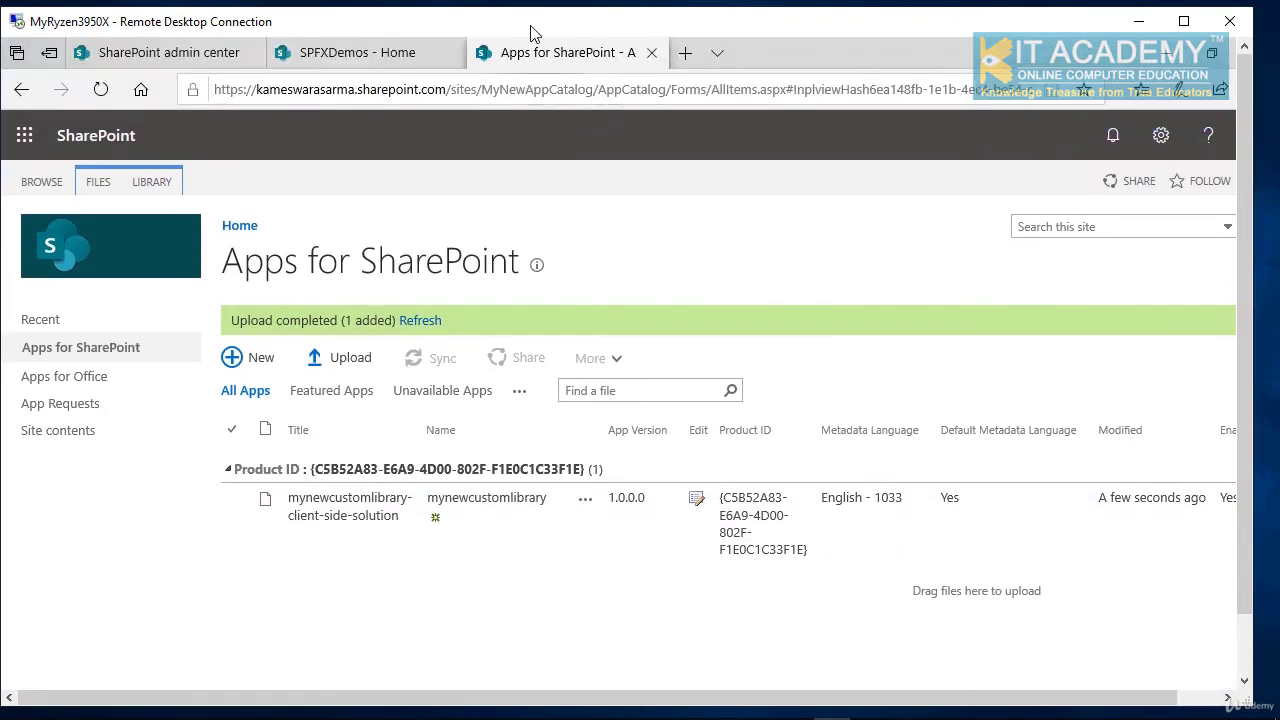
pyautogui.moveTo(1248, 546); pyautogui.dragTo(1248, 604)
pyautogui.click(468, 678)
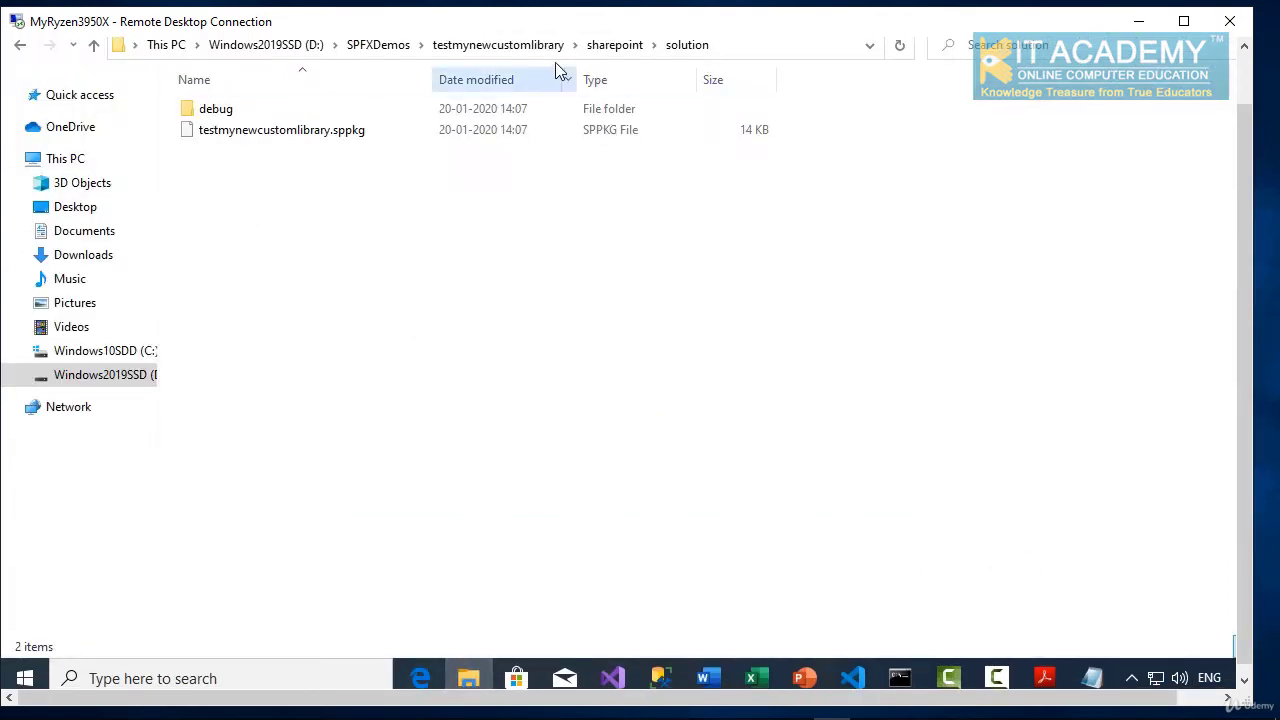
pyautogui.moveTo(562, 24); pyautogui.dragTo(1062, 217)
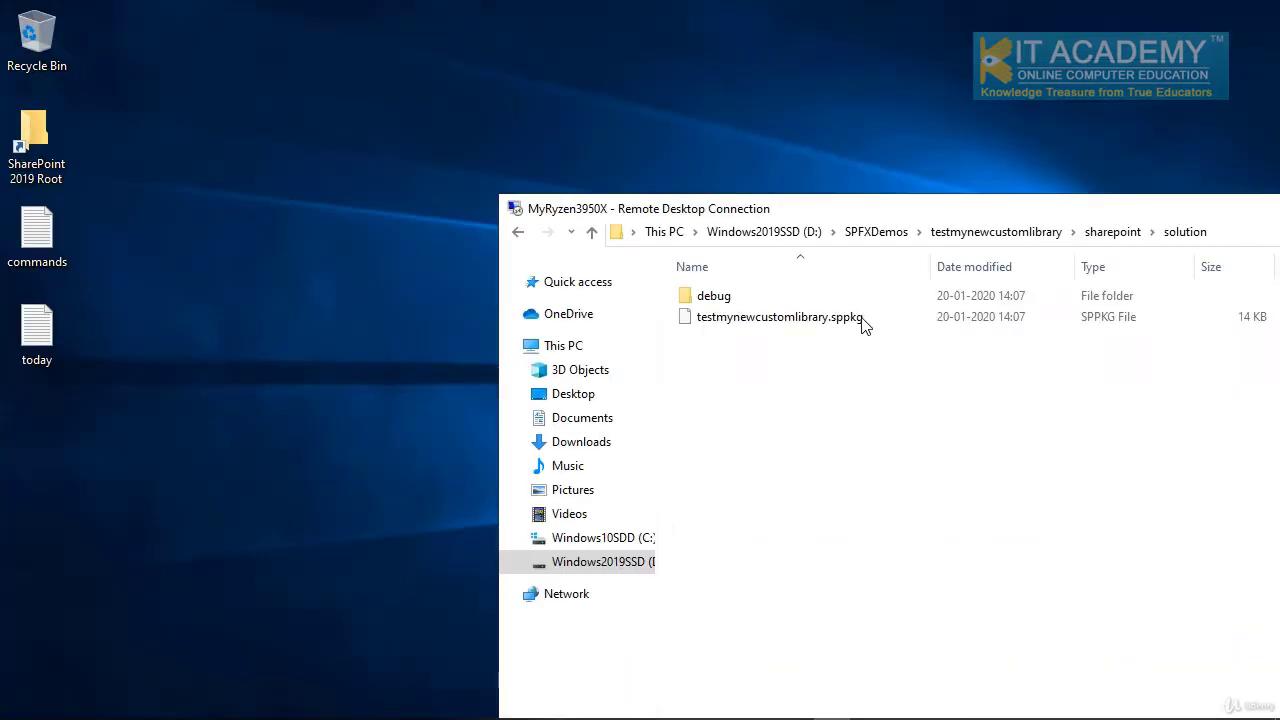
pyautogui.doubleClick(836, 212)
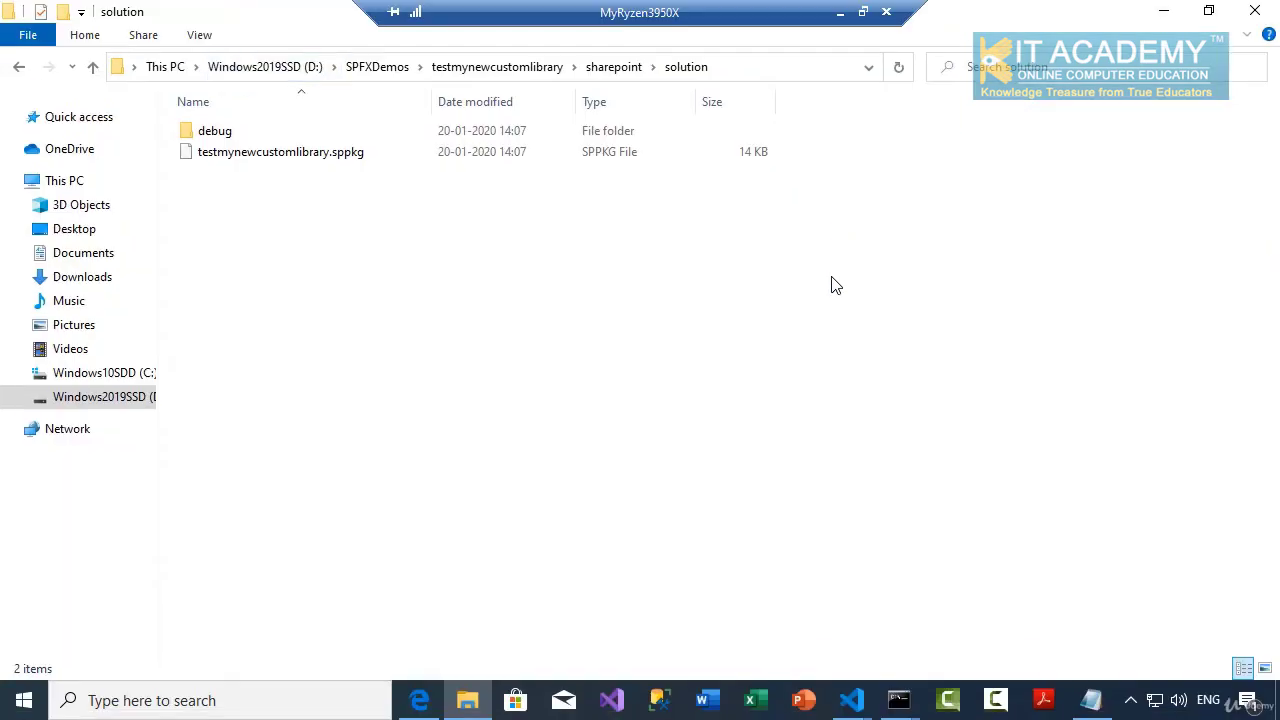
pyautogui.moveTo(420, 698)
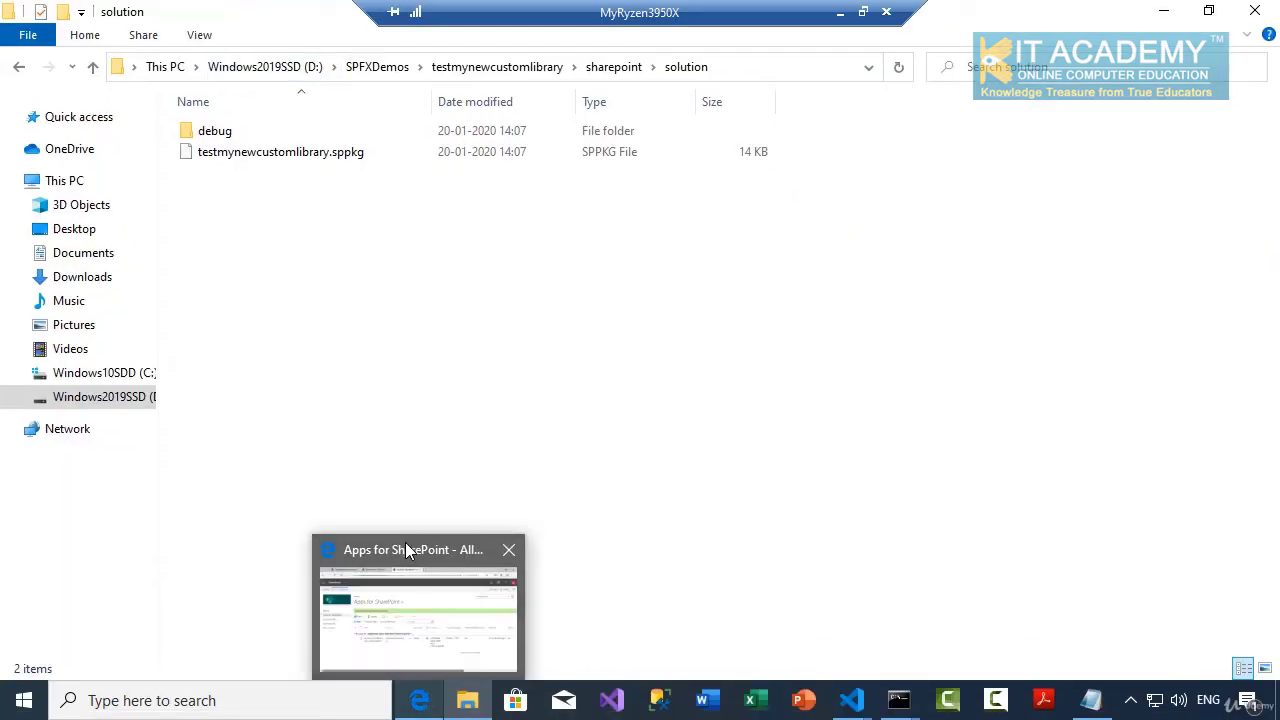
pyautogui.click(443, 533)
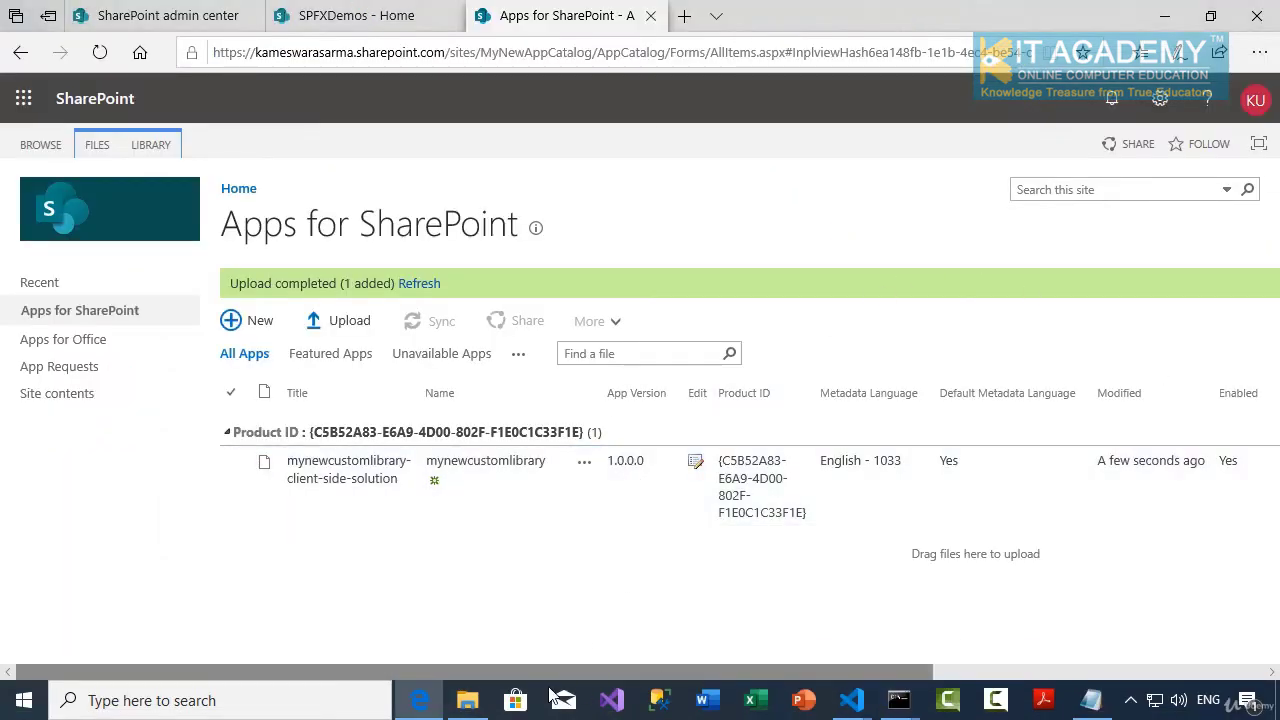
# Place the solution folder beside the browser and drag testmynewcustomlibrary.sppkg into Apps for SharePoint.
pyautogui.click(468, 700)
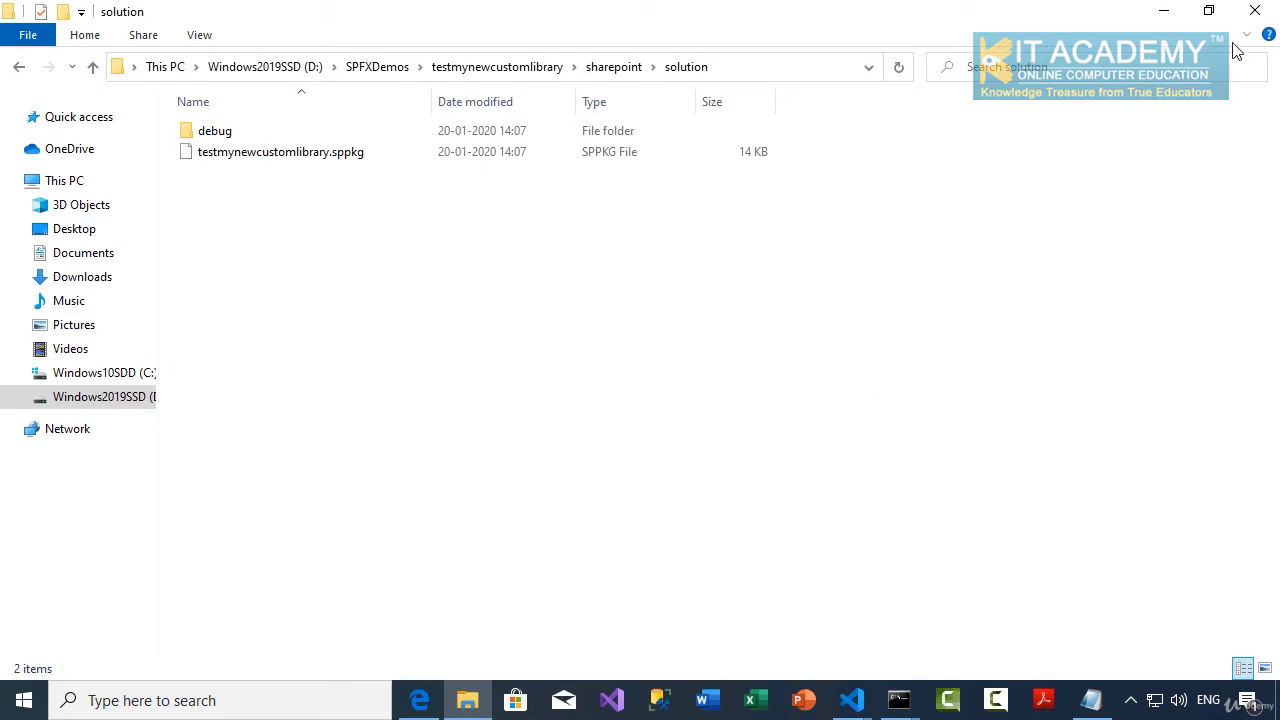
pyautogui.click(1209, 11)
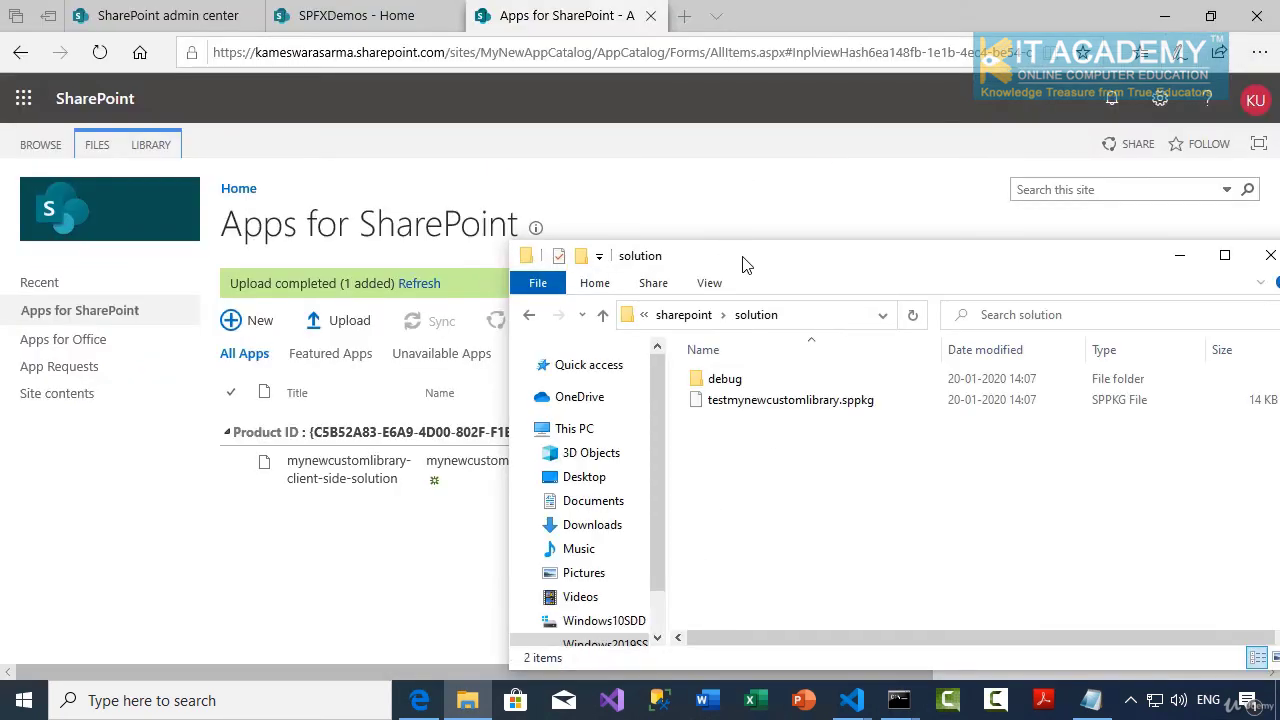
pyautogui.moveTo(765, 257); pyautogui.dragTo(901, 256)
pyautogui.moveTo(927, 410); pyautogui.dragTo(457, 564)
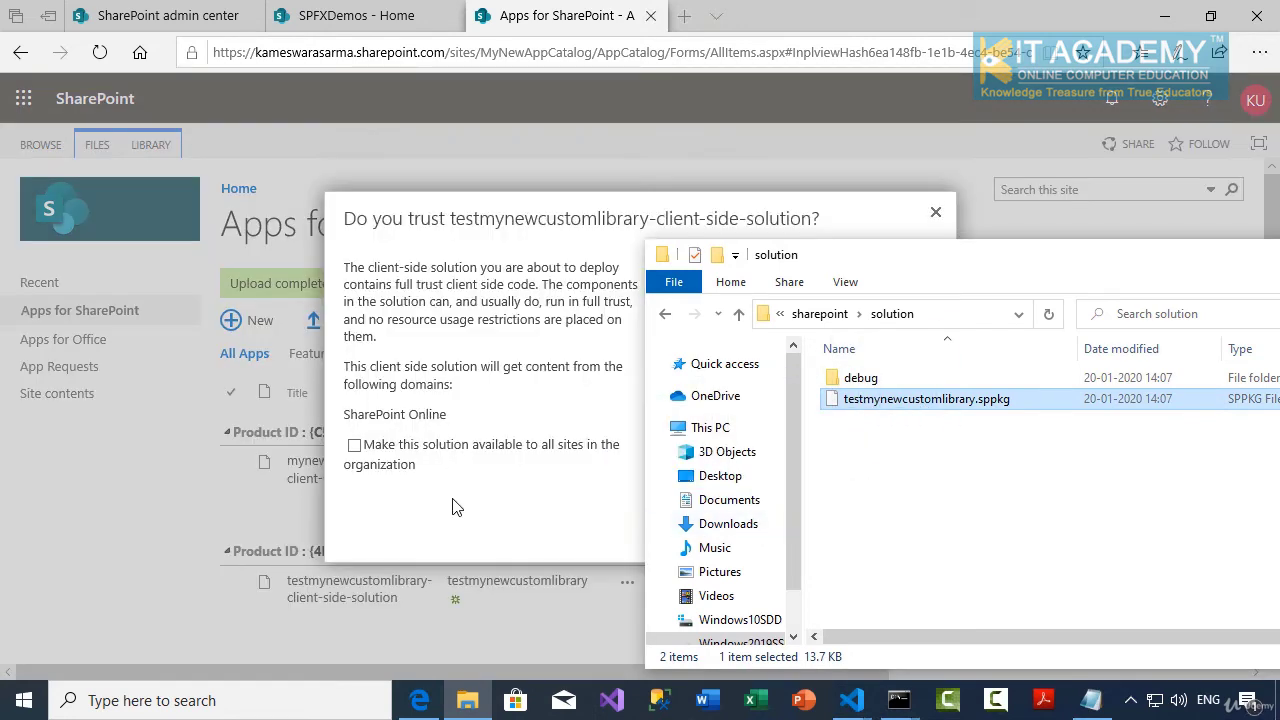
# Tick 'Make this solution available to all sites in the organization', deploy, and confirm it shows Deployed.
pyautogui.click(452, 507)
pyautogui.click(354, 444)
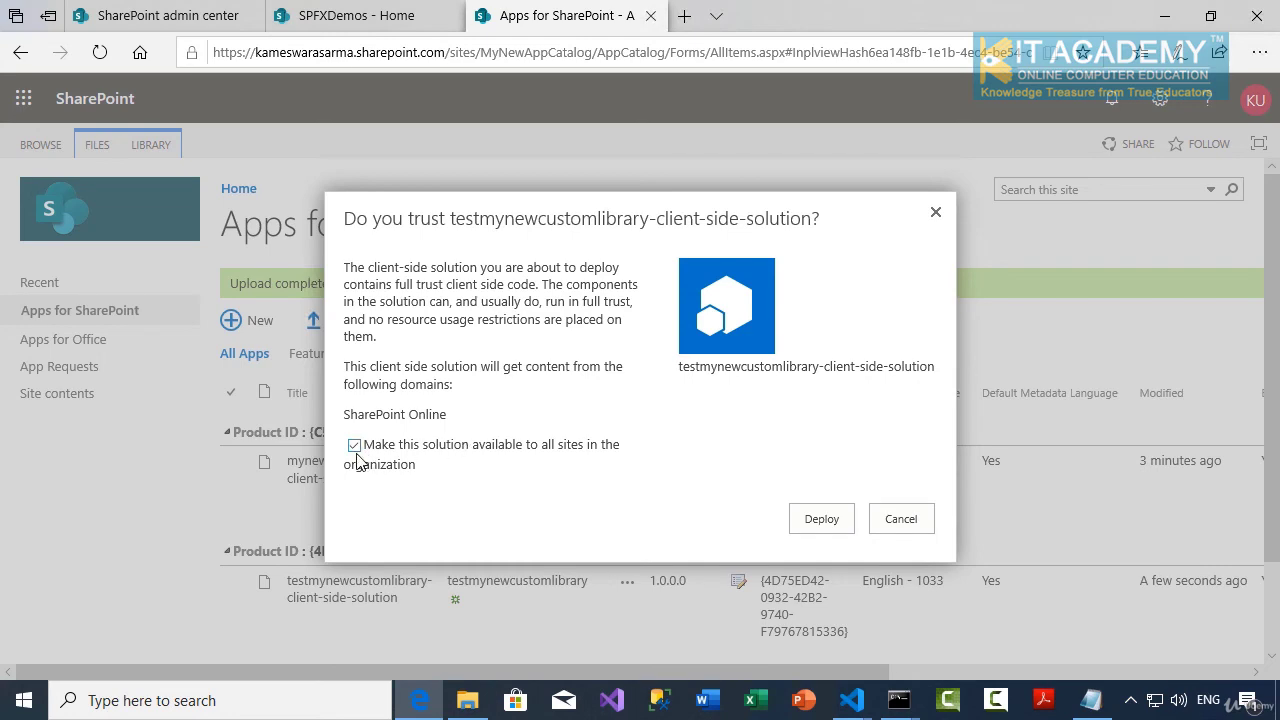
pyautogui.click(820, 518)
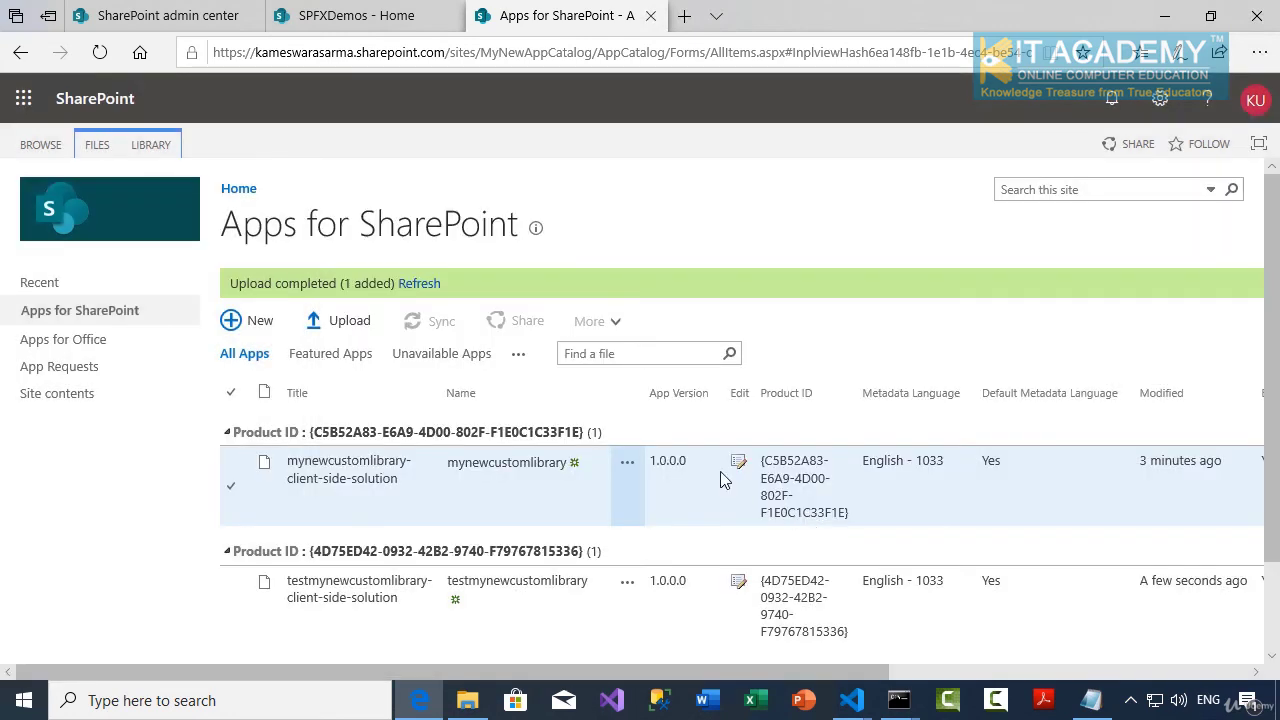
pyautogui.moveTo(860, 672); pyautogui.dragTo(1215, 692)
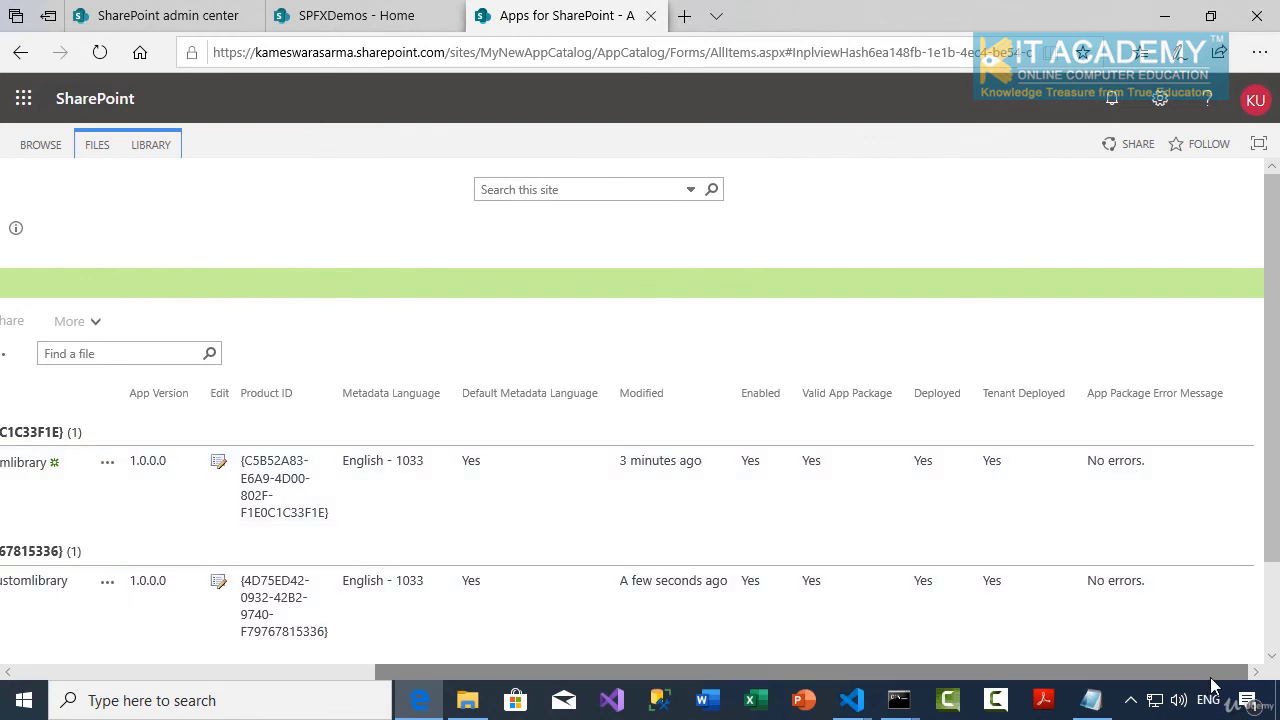
pyautogui.moveTo(1215, 677); pyautogui.dragTo(841, 677)
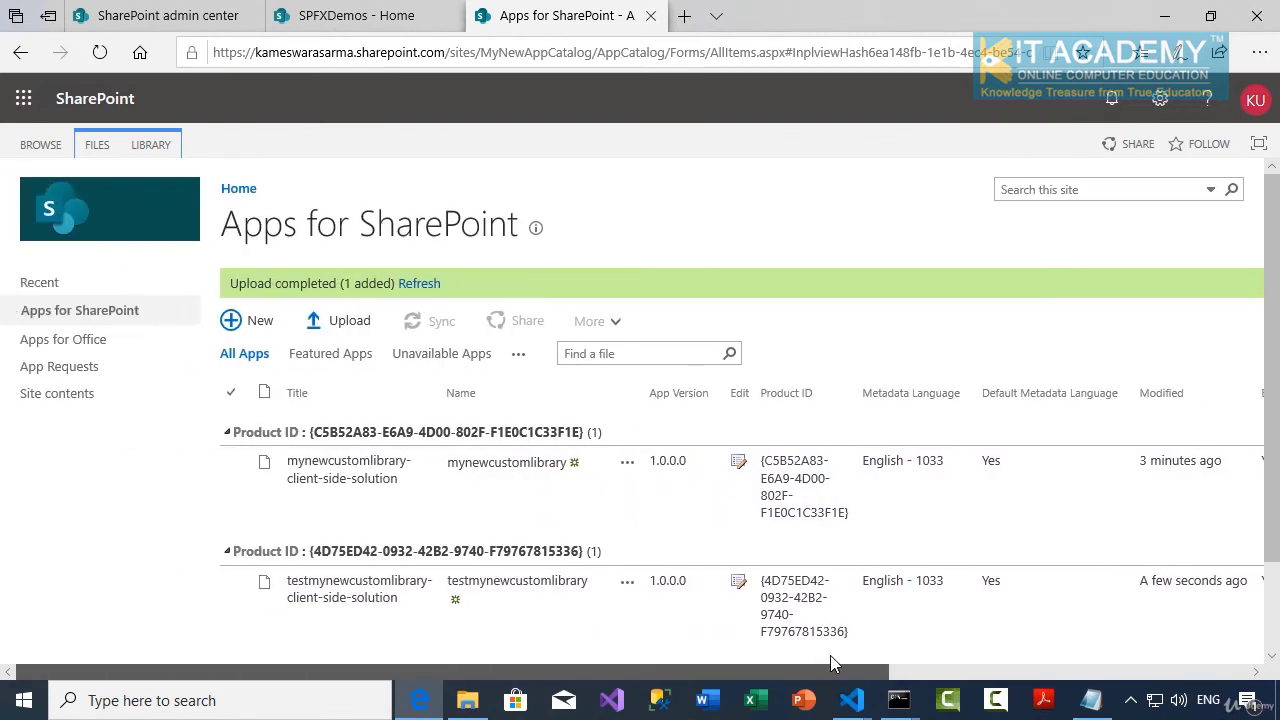
# From the SPFXDemos home, go to Pages and choose New > Site Page.
pyautogui.click(384, 23)
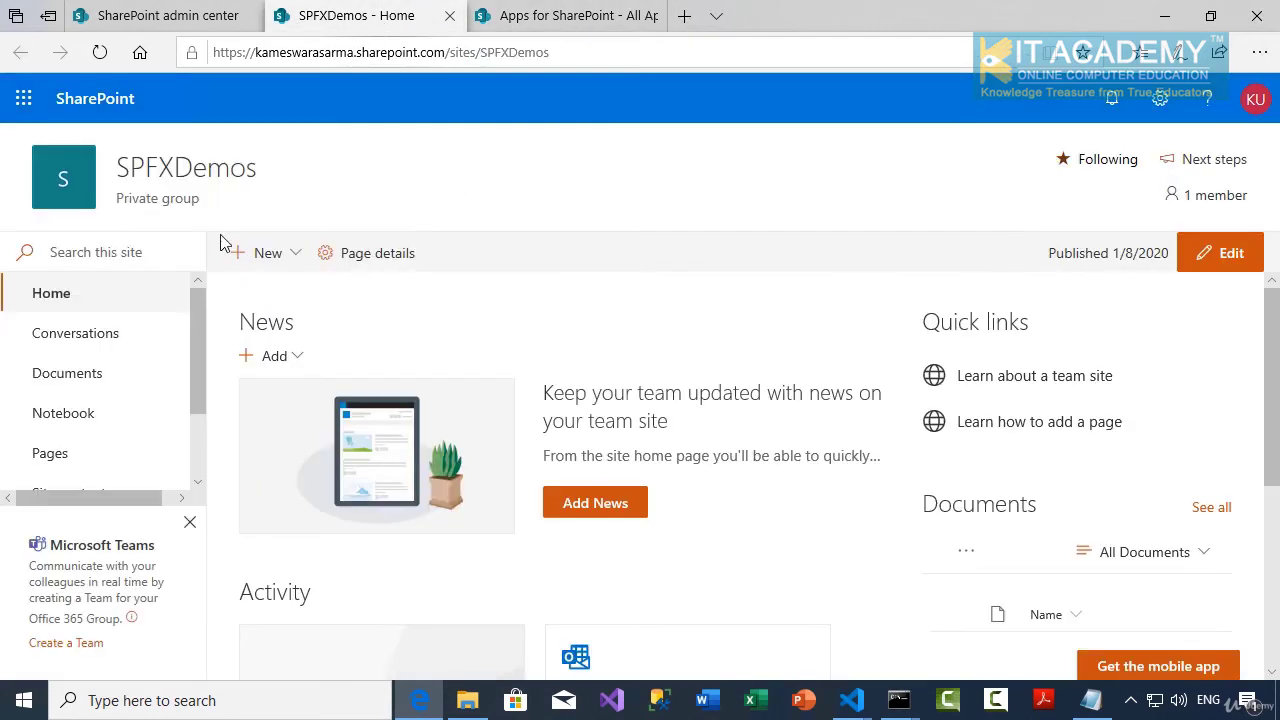
pyautogui.scroll(-2, 171, 429)
pyautogui.click(52, 358)
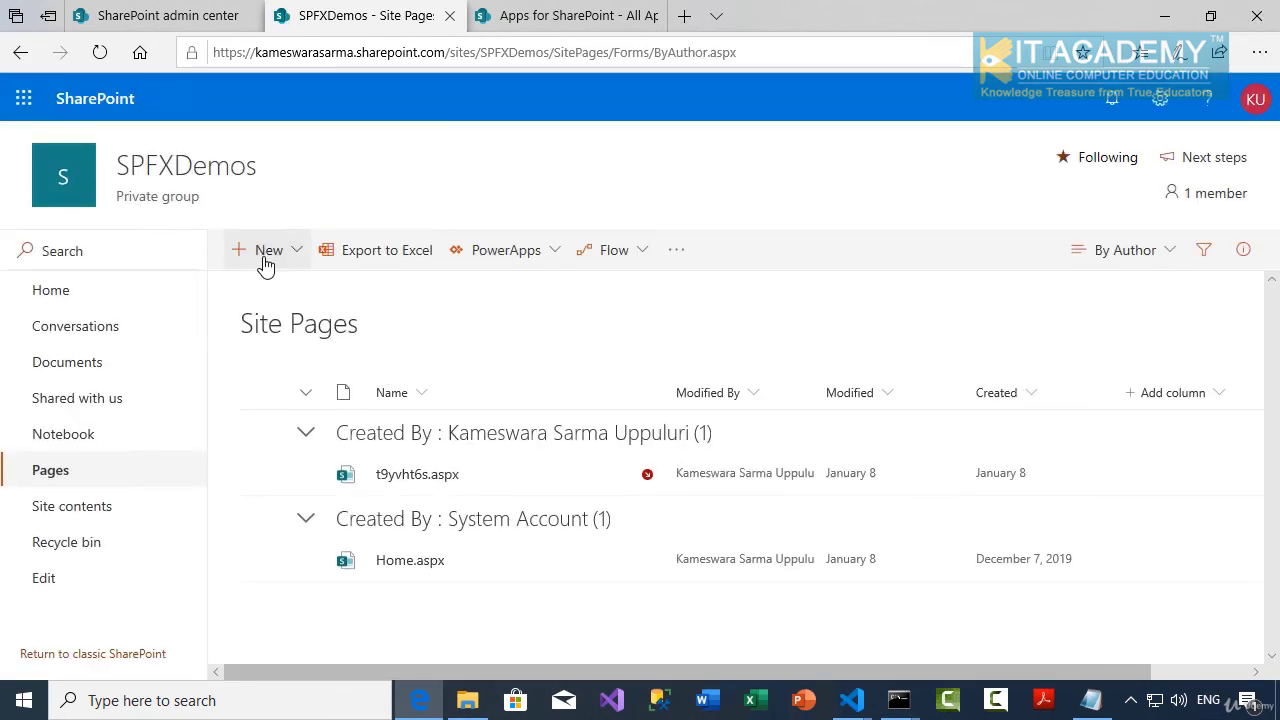
pyautogui.click(264, 256)
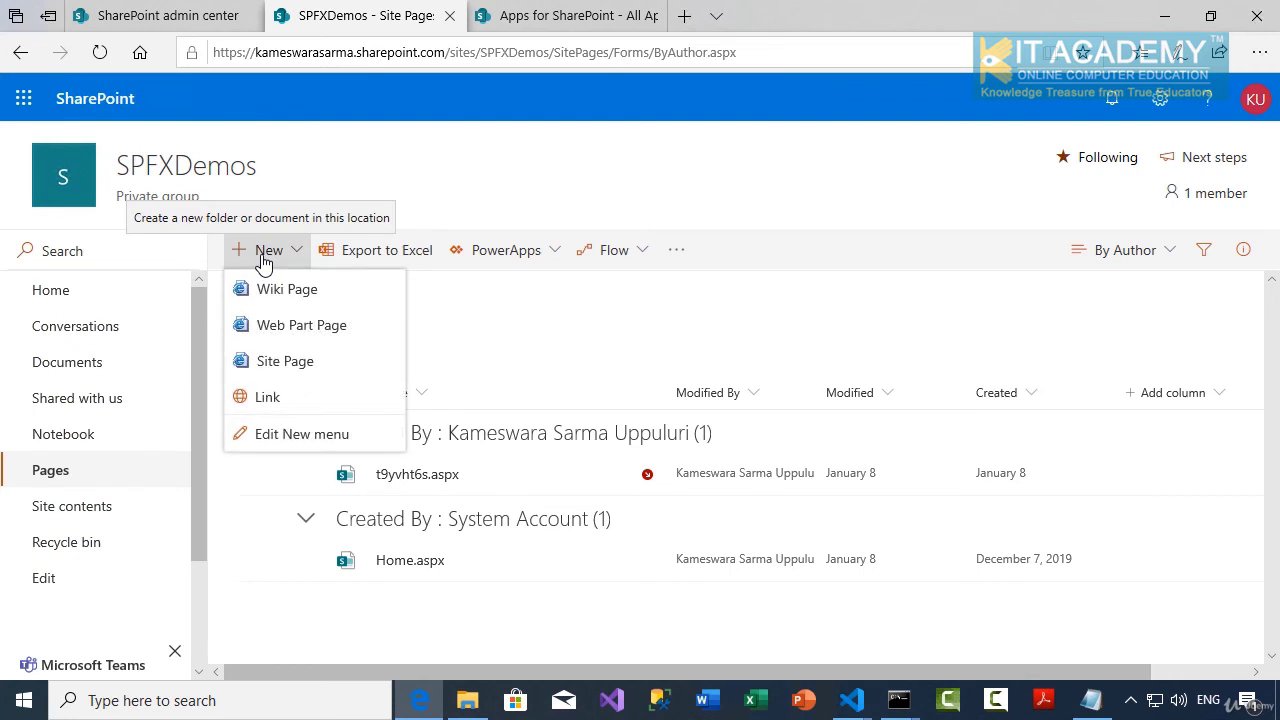
pyautogui.click(272, 364)
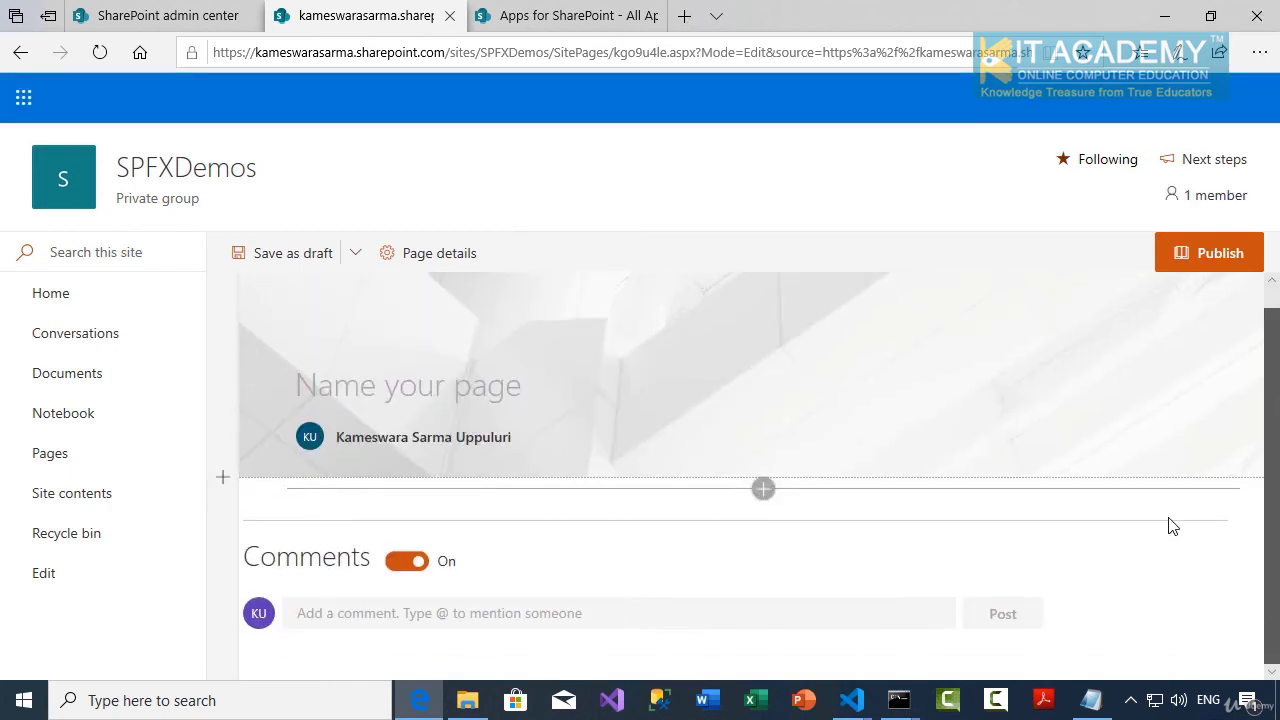
# Insert the testmynewcustomlibrarydemo web part from the section's web part picker.
pyautogui.click(765, 492)
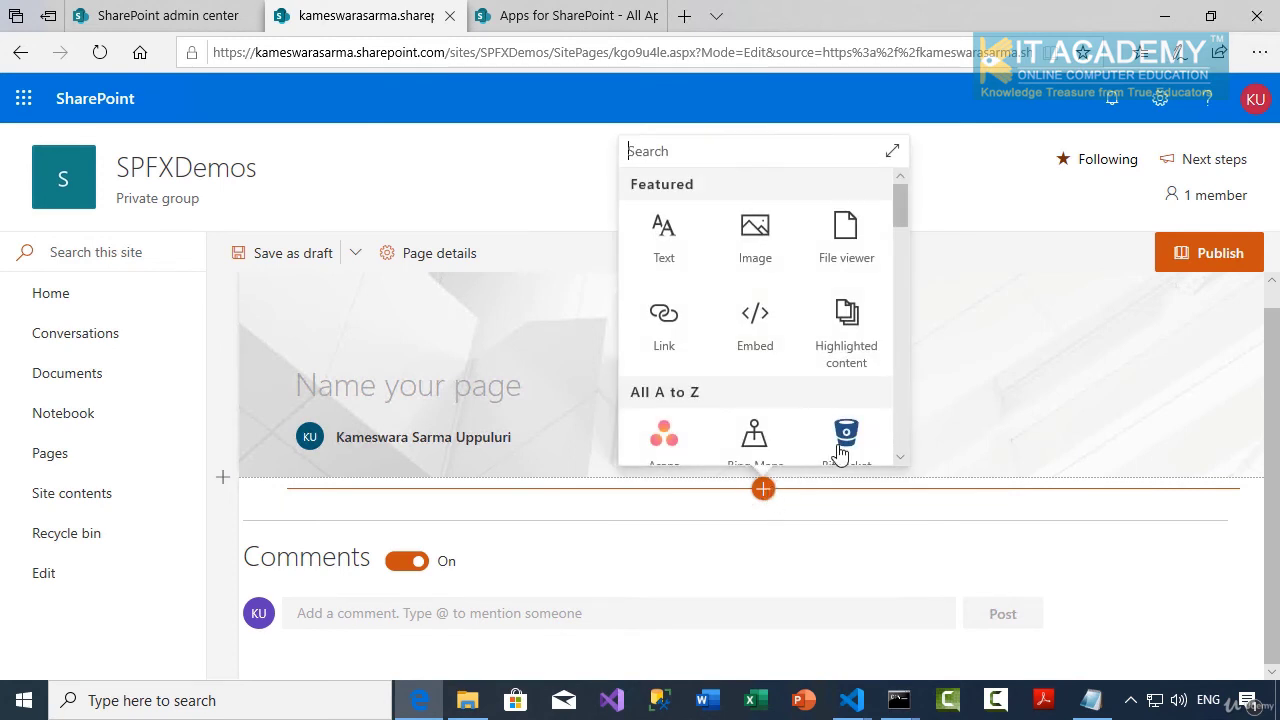
pyautogui.moveTo(906, 218); pyautogui.dragTo(910, 452)
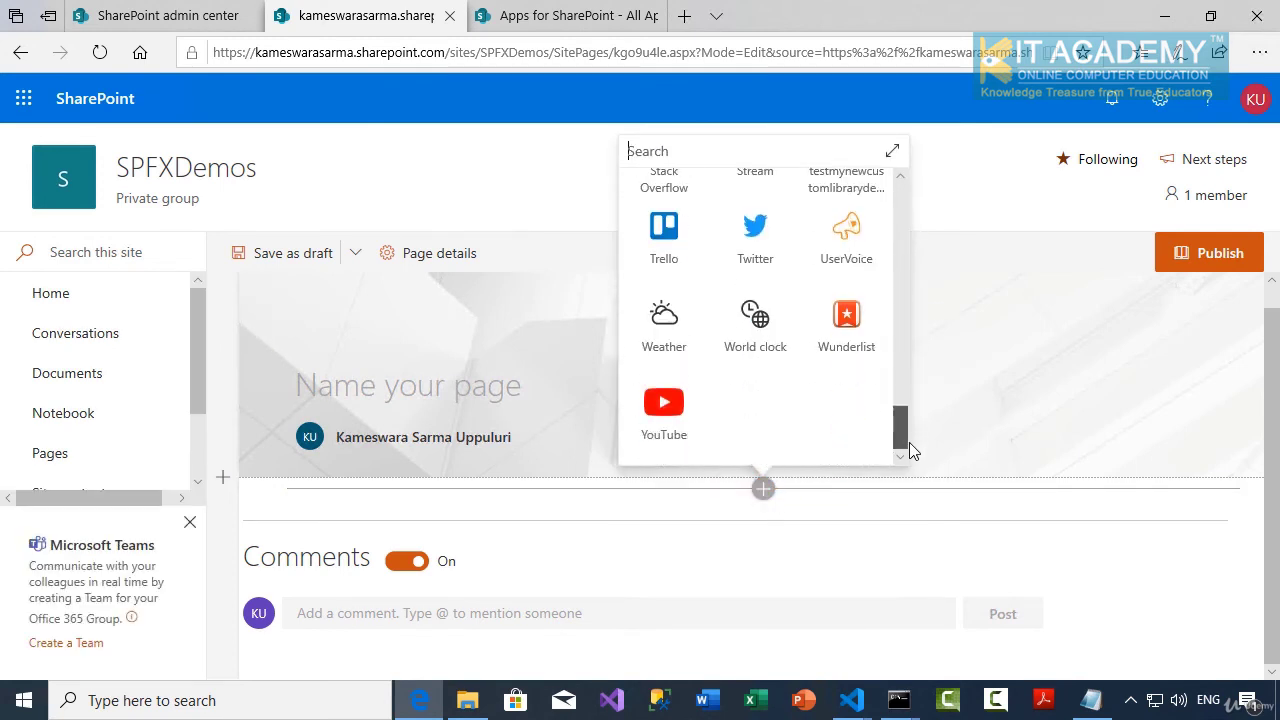
pyautogui.scroll(2, 908, 429)
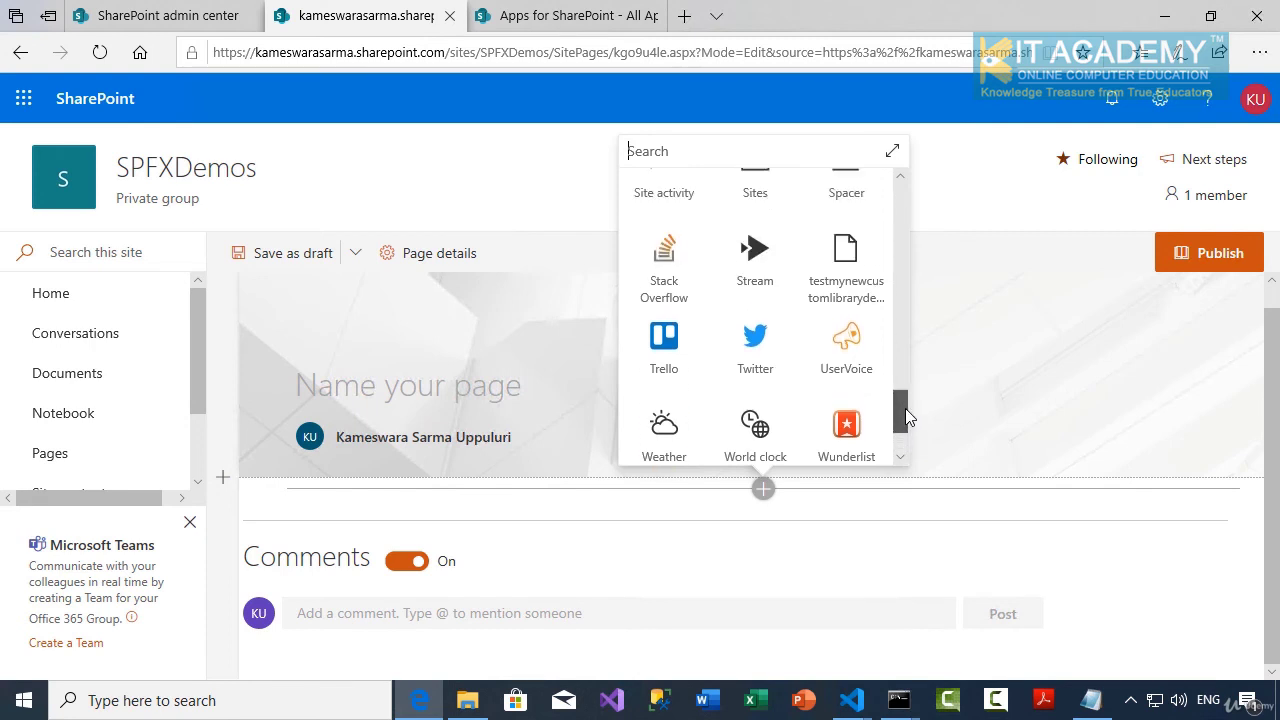
pyautogui.click(850, 297)
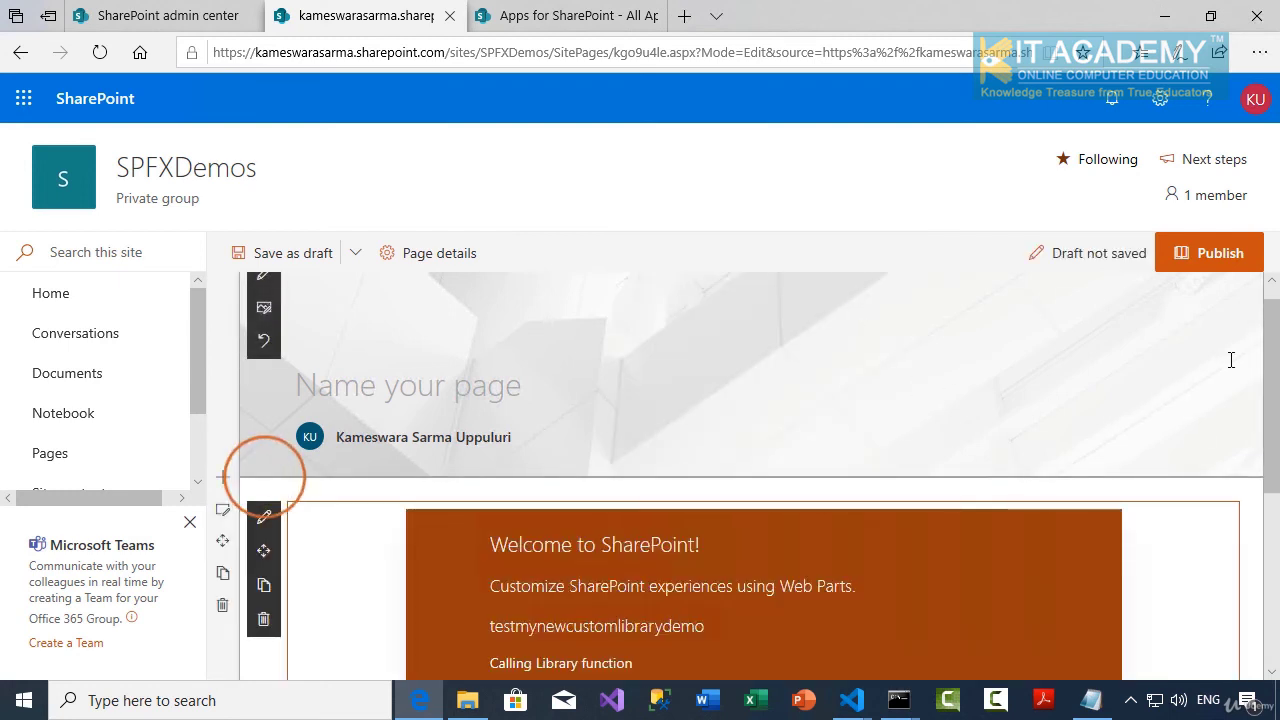
# Scroll the page to view the web part's Todays Date and Current Time lines.
pyautogui.moveTo(1271, 371); pyautogui.dragTo(1265, 467)
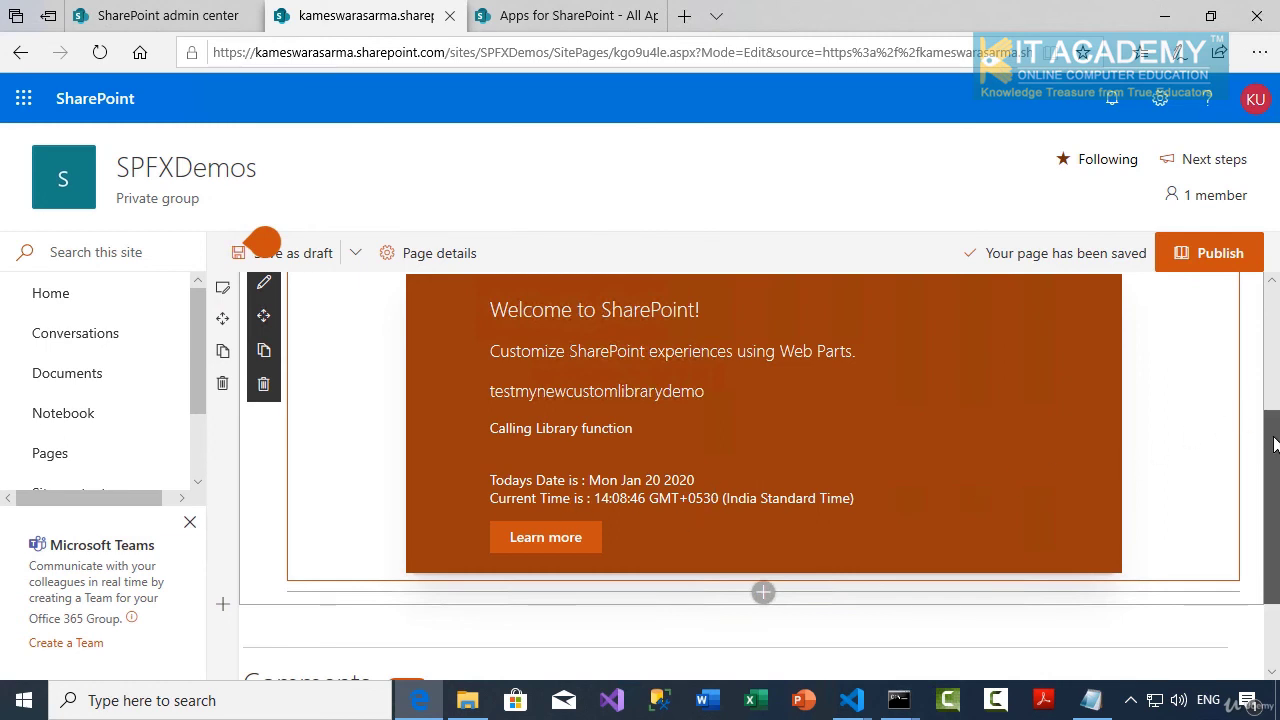
pyautogui.moveTo(1274, 444); pyautogui.dragTo(1274, 438)
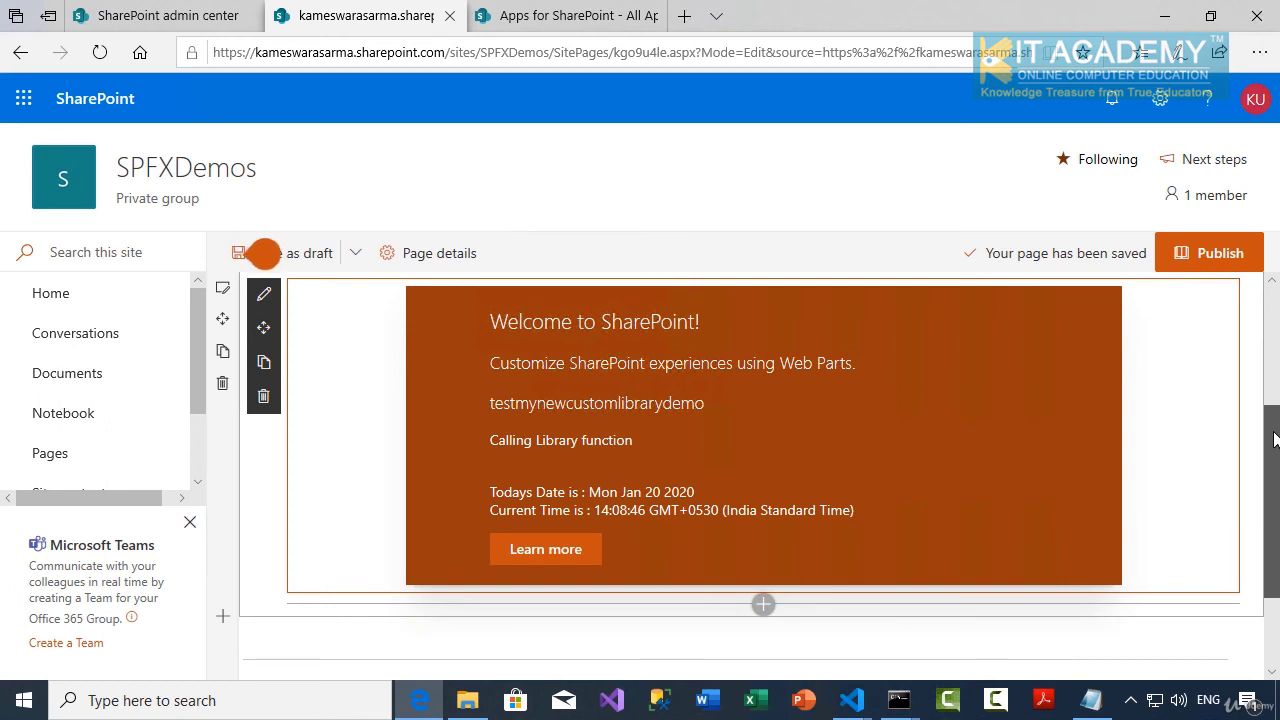
pyautogui.moveTo(1274, 437); pyautogui.dragTo(1274, 436)
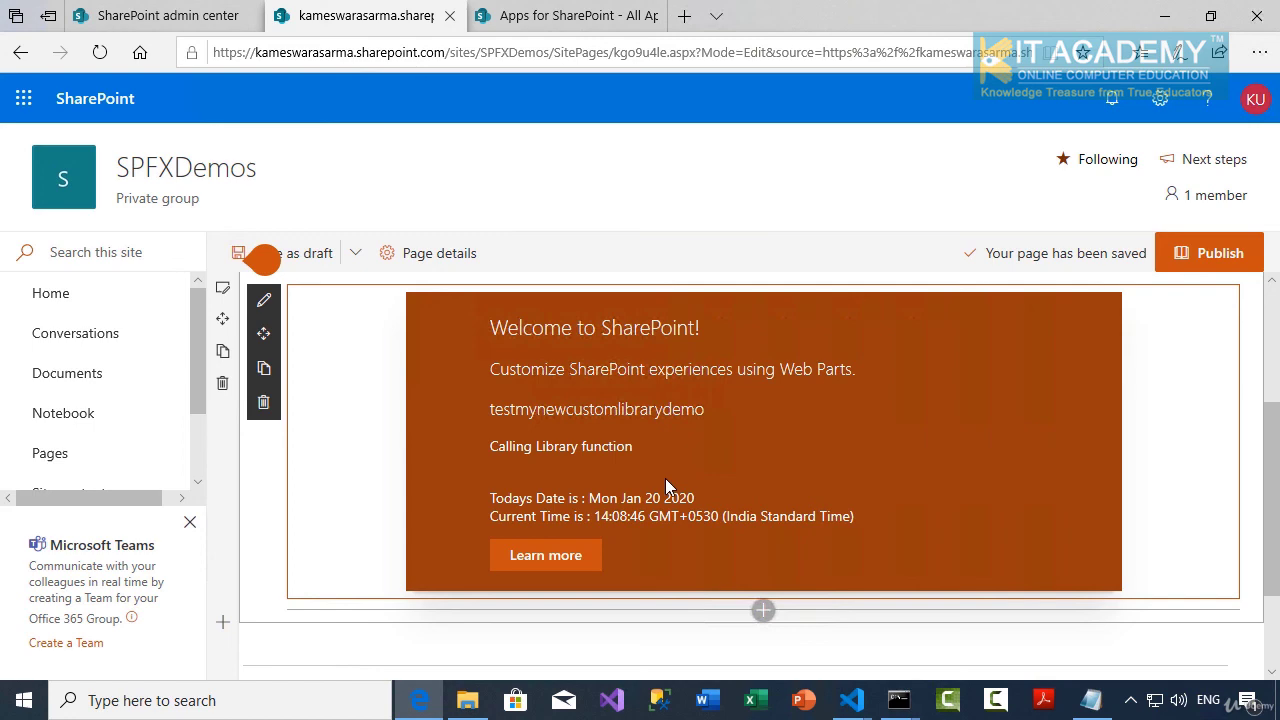
# Switch to VS Code, open TestmynewcustomlibrarydemoWebPart.ts and place the cursor on empty line 25.
pyautogui.moveTo(852, 700)
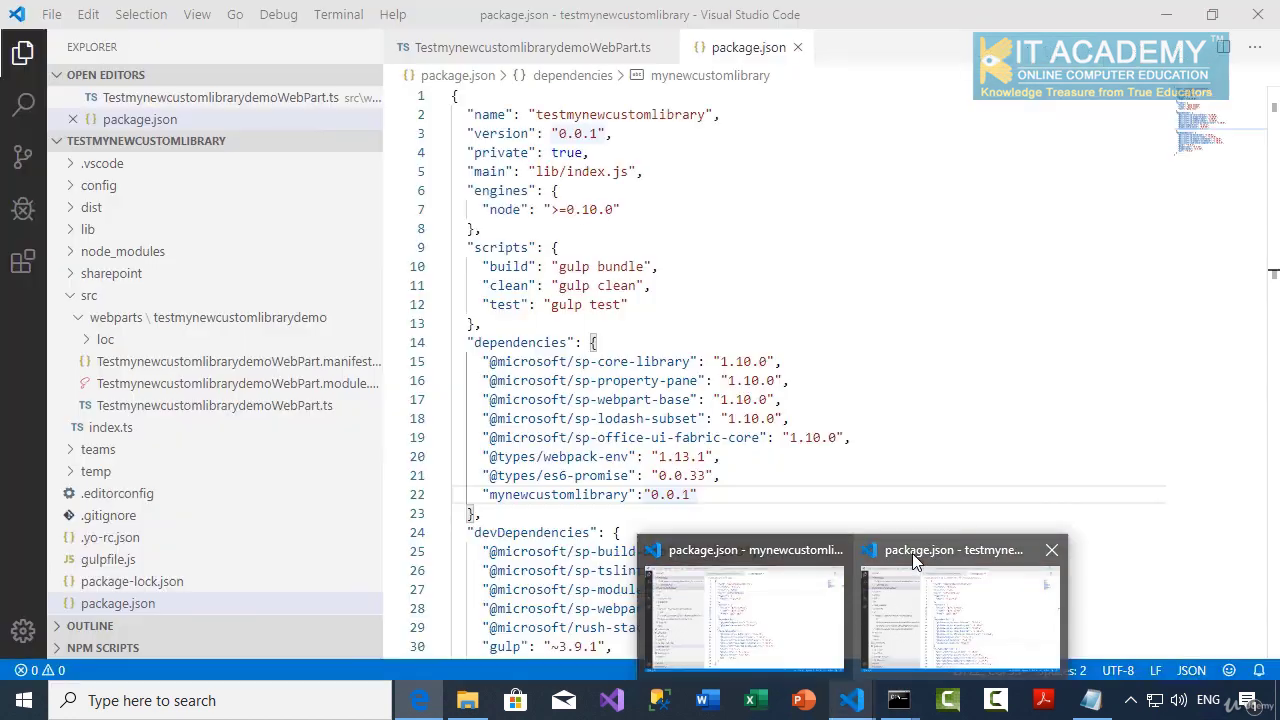
pyautogui.click(913, 560)
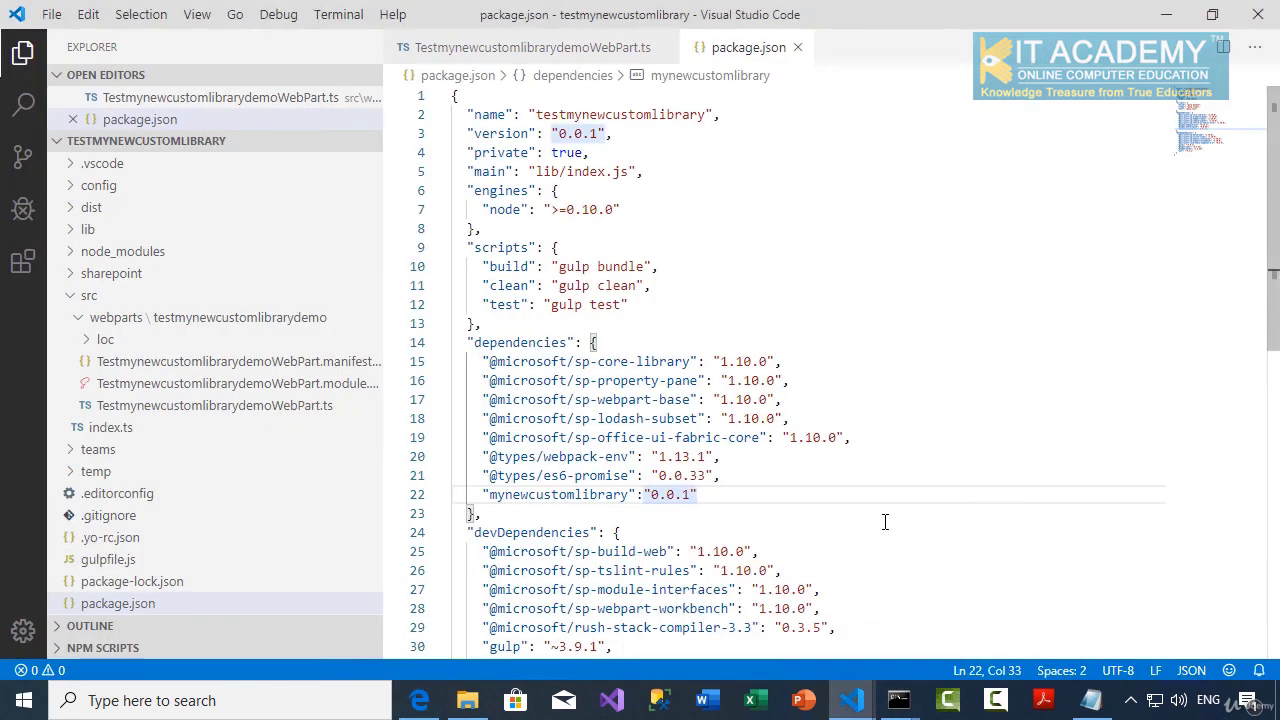
pyautogui.click(590, 47)
pyautogui.click(754, 302)
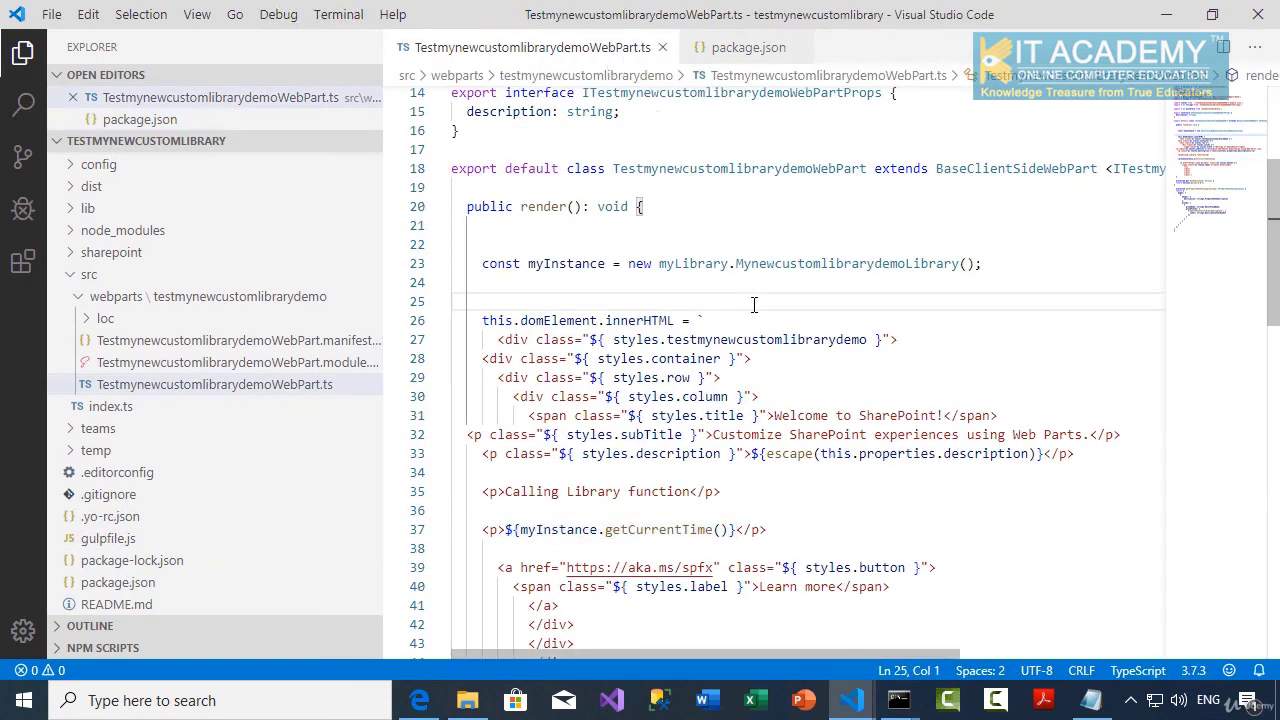